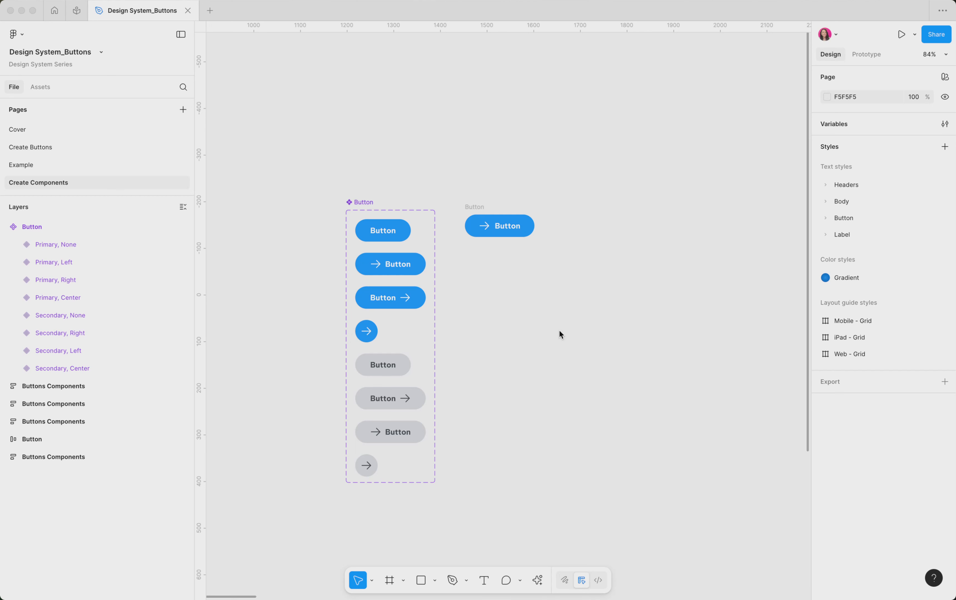
Convert the arrow button on the canvas into a component
{"action": "left_click", "coordinate": [477, 208]}
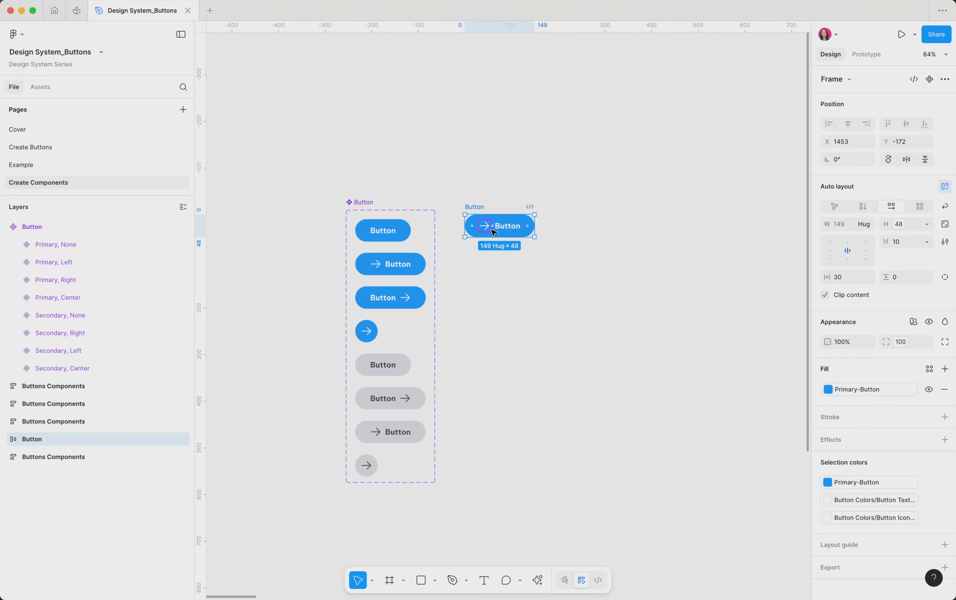
{"action": "scroll", "coordinate": [487, 222], "scroll_direction": "up", "scroll_amount": 3}
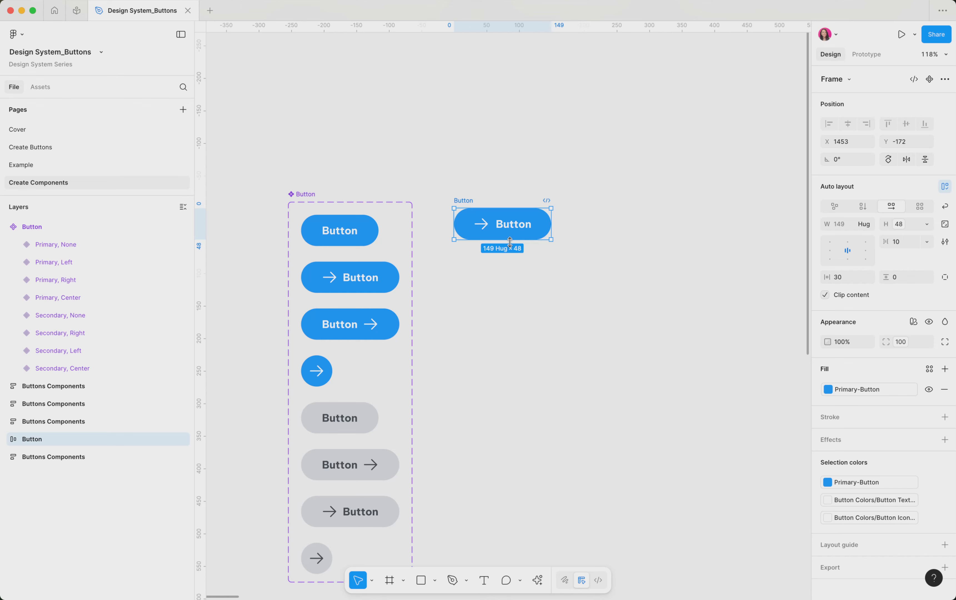
{"action": "key", "text": "super+alt+k"}
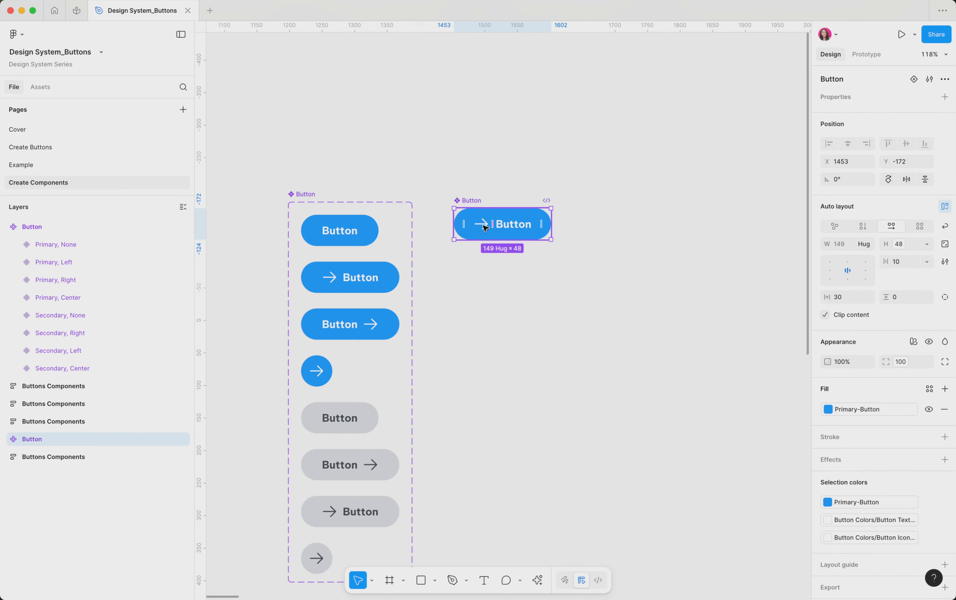
Add a variant to the button component and delete the arrow icon from the original variant
{"action": "left_click", "coordinate": [914, 81]}
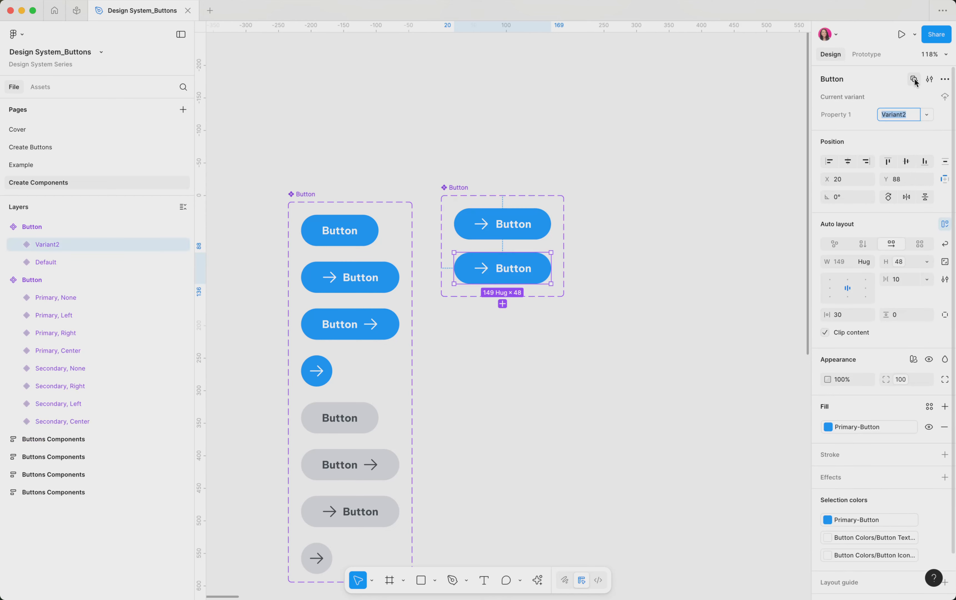
{"action": "double_click", "coordinate": [488, 225]}
{"action": "key", "text": "Delete"}
{"action": "left_click", "coordinate": [525, 236]}
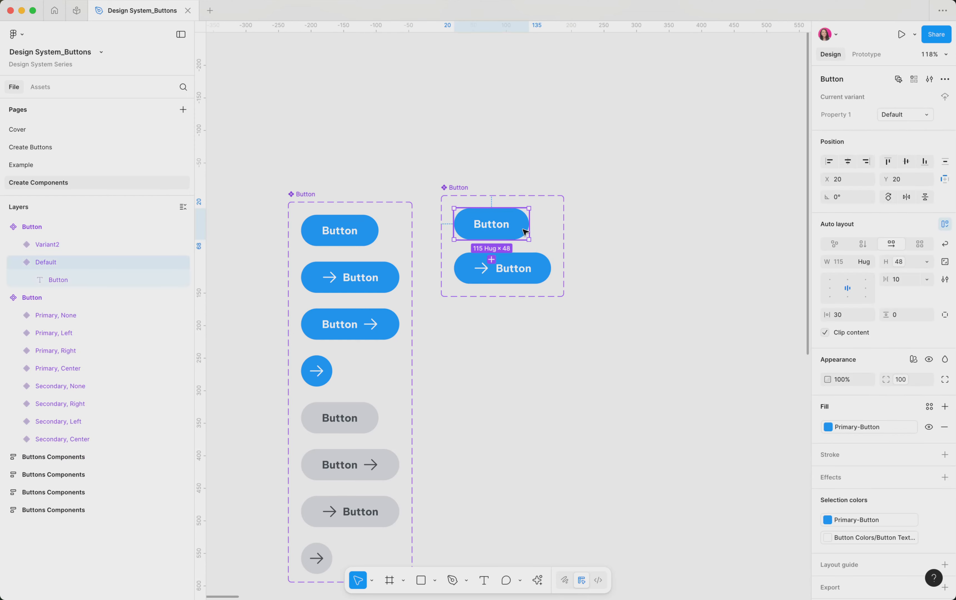
Rename the variant property to Icon and set the icon-less variant's value to None
{"action": "left_click", "coordinate": [840, 115]}
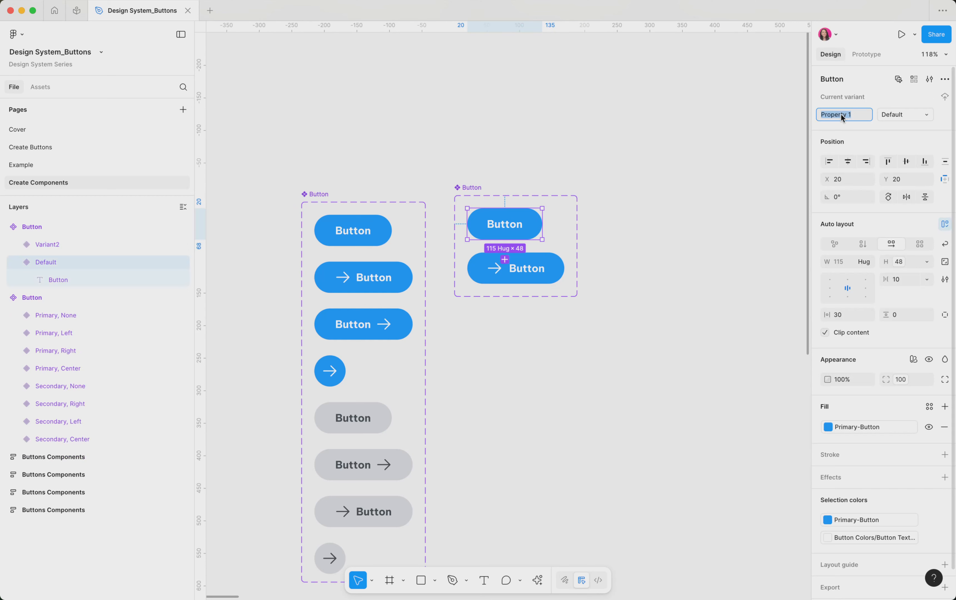
{"action": "type", "text": "Icon"}
{"action": "key", "text": "Return"}
{"action": "type", "text": "None"}
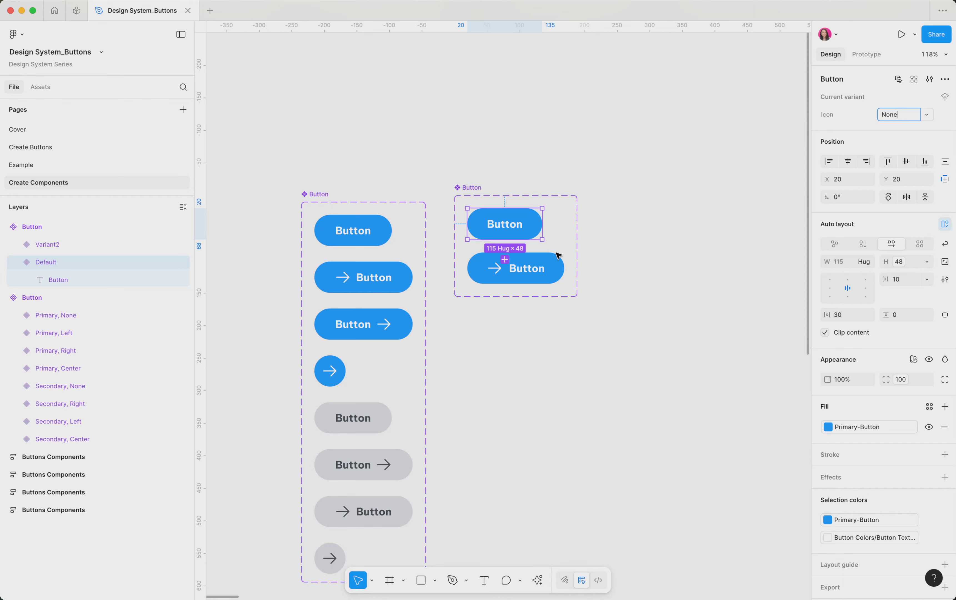
Set the second variant's Icon value to Left
{"action": "left_click", "coordinate": [542, 264]}
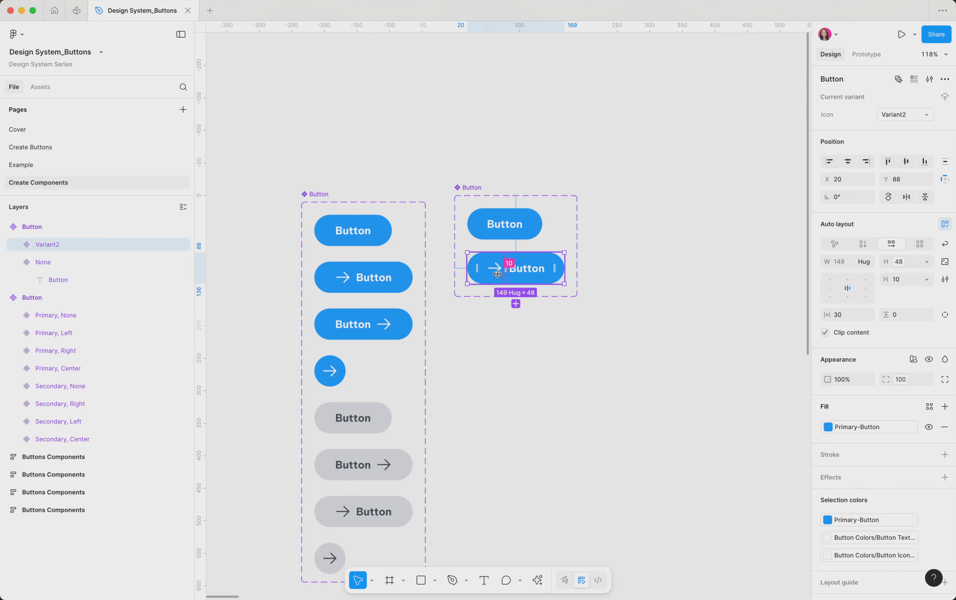
{"action": "type", "text": "Left"}
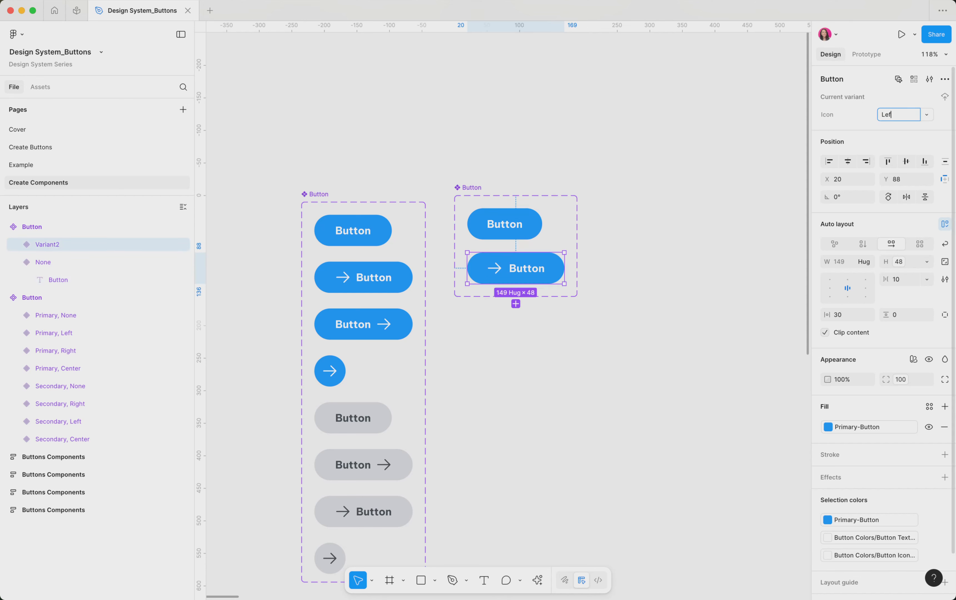
{"action": "key", "text": "Return"}
Add a third variant and move its arrow icon after the Button label
{"action": "left_click", "coordinate": [515, 304]}
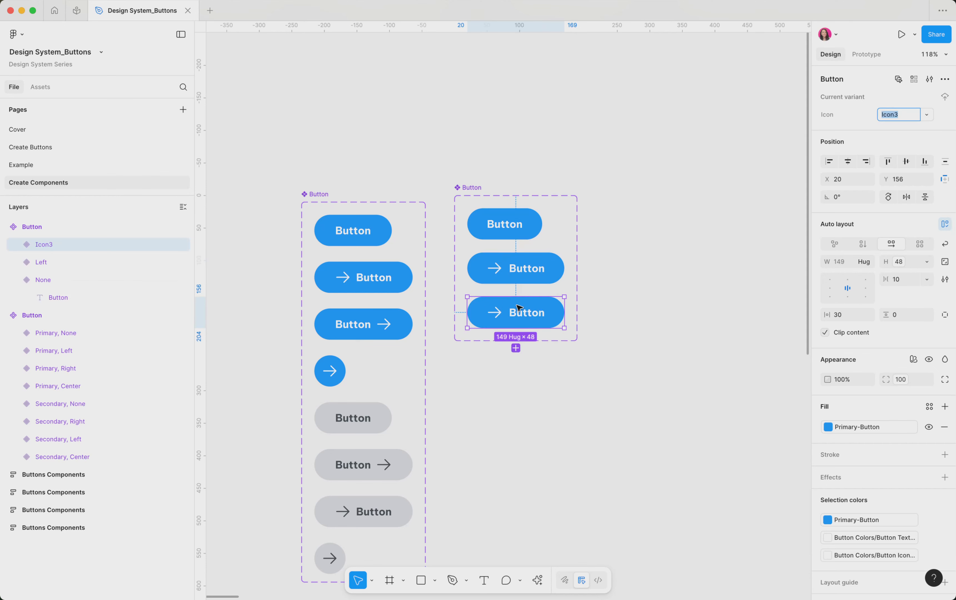
{"action": "left_click", "coordinate": [498, 318]}
{"action": "left_click_drag", "start_coordinate": [498, 317], "coordinate": [538, 313]}
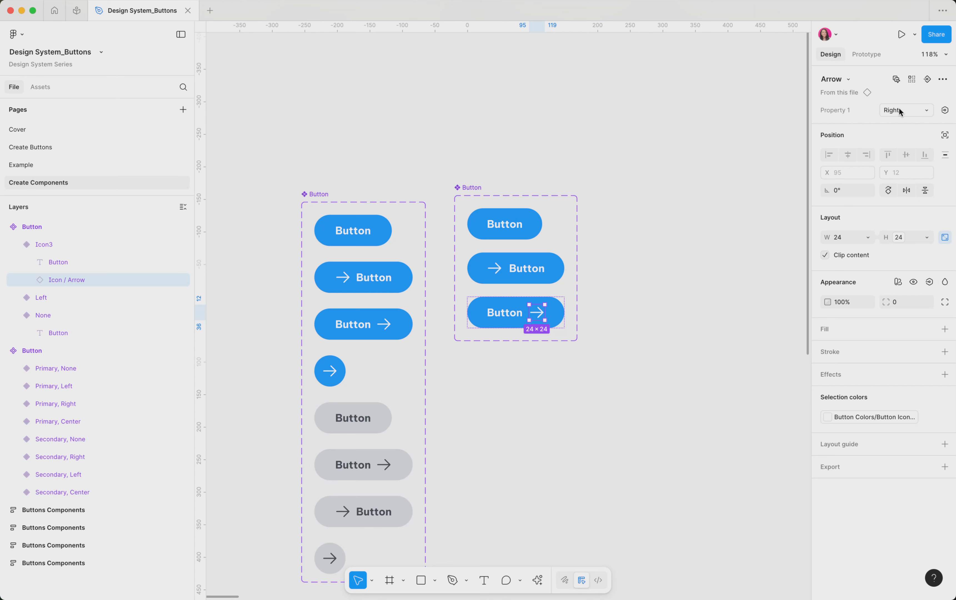
Set the third variant's Icon value to Right
{"action": "left_click", "coordinate": [562, 312]}
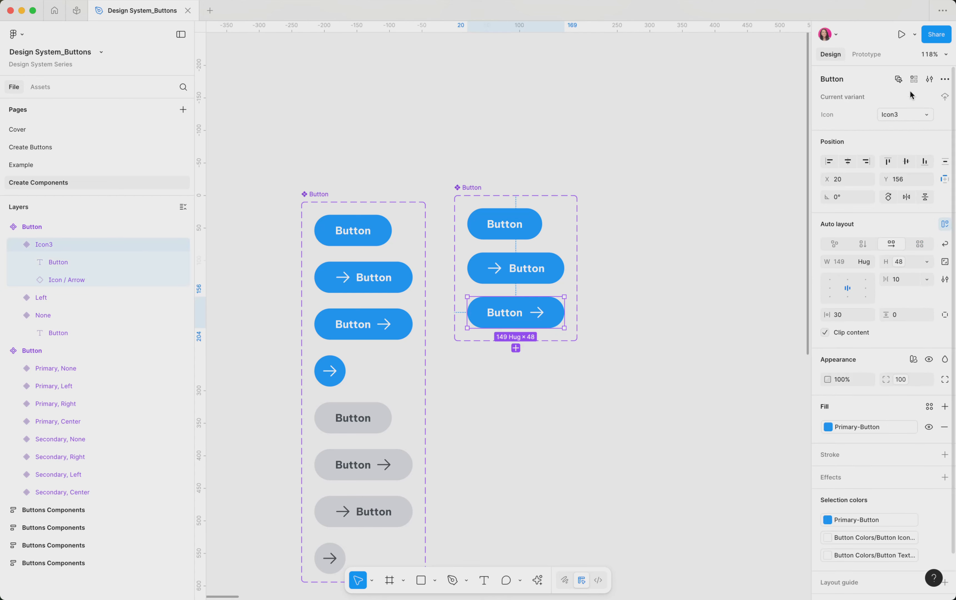
{"action": "left_click", "coordinate": [903, 116]}
{"action": "type", "text": "Right"}
{"action": "key", "text": "Return"}
Add a fourth variant and bind its height and width to the Button Size variable
{"action": "left_click", "coordinate": [516, 349]}
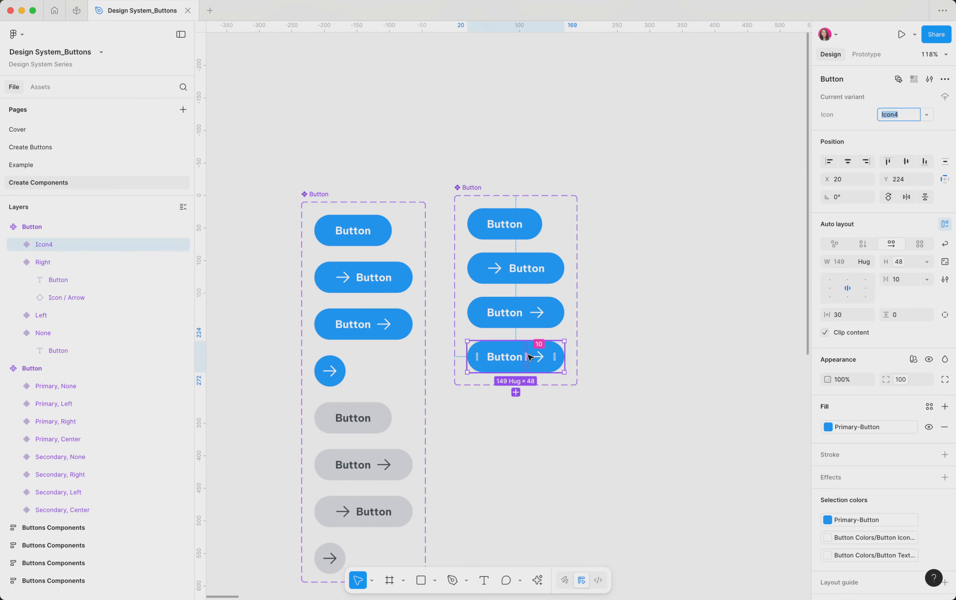
{"action": "left_click", "coordinate": [900, 265]}
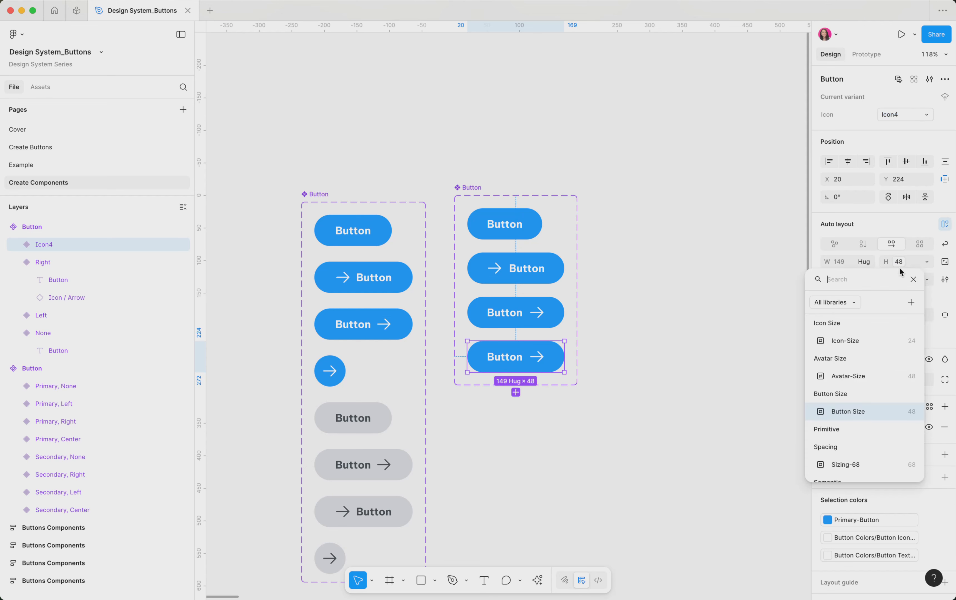
{"action": "left_click", "coordinate": [889, 415]}
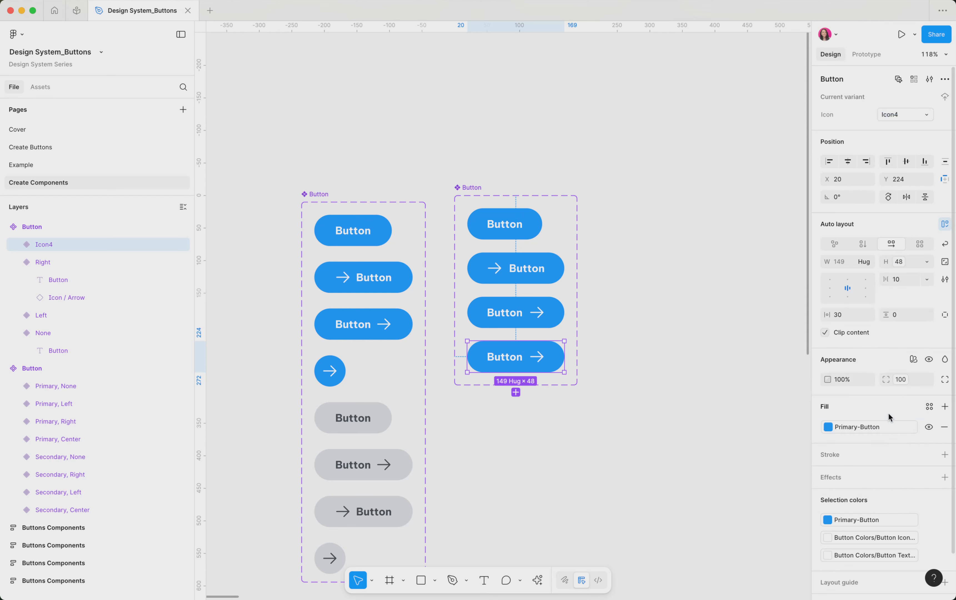
{"action": "left_click", "coordinate": [868, 264]}
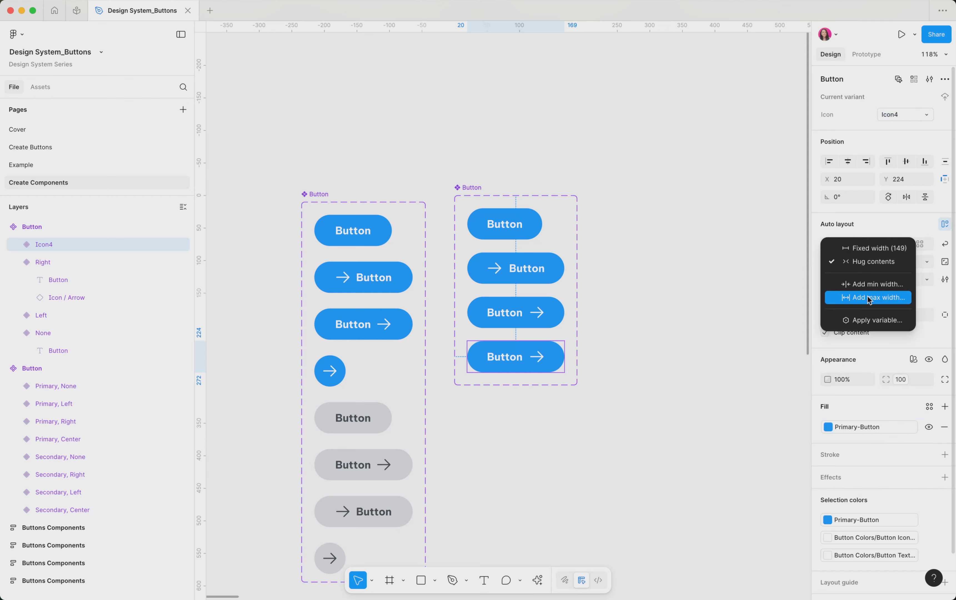
{"action": "left_click", "coordinate": [873, 319]}
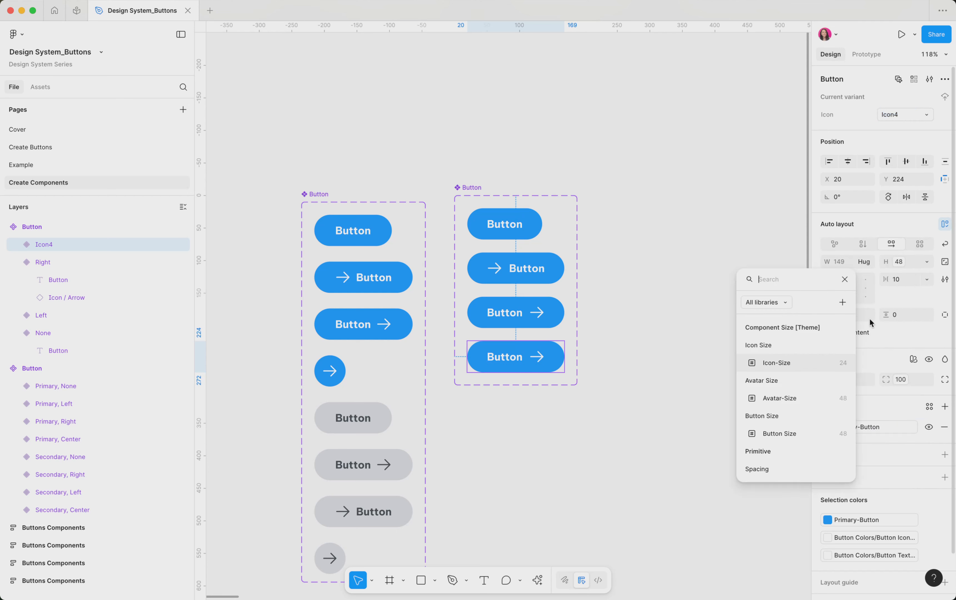
{"action": "left_click", "coordinate": [819, 433]}
Delete the text label from the fourth variant and set its Icon value to Center
{"action": "double_click", "coordinate": [483, 366]}
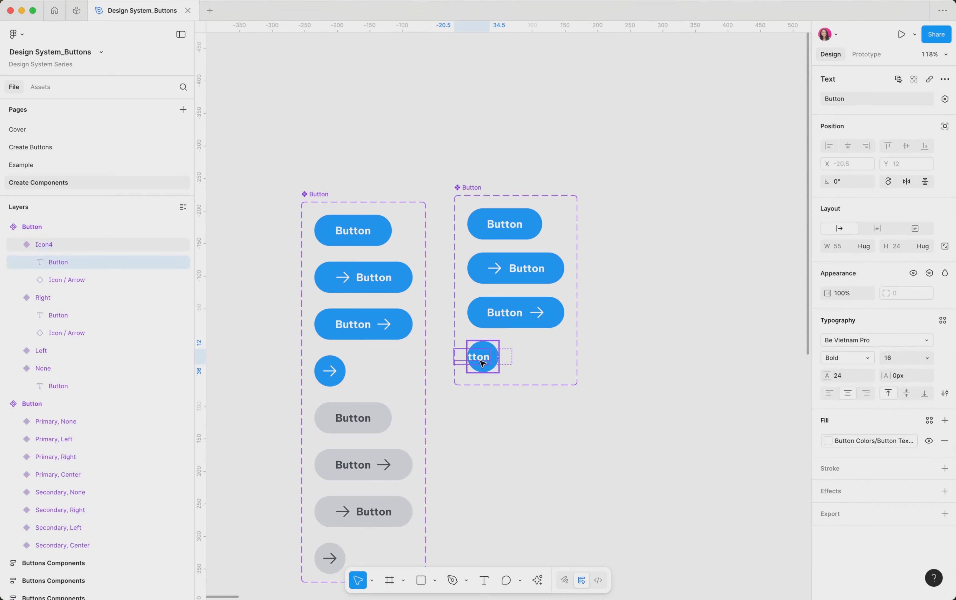
{"action": "key", "text": "Delete"}
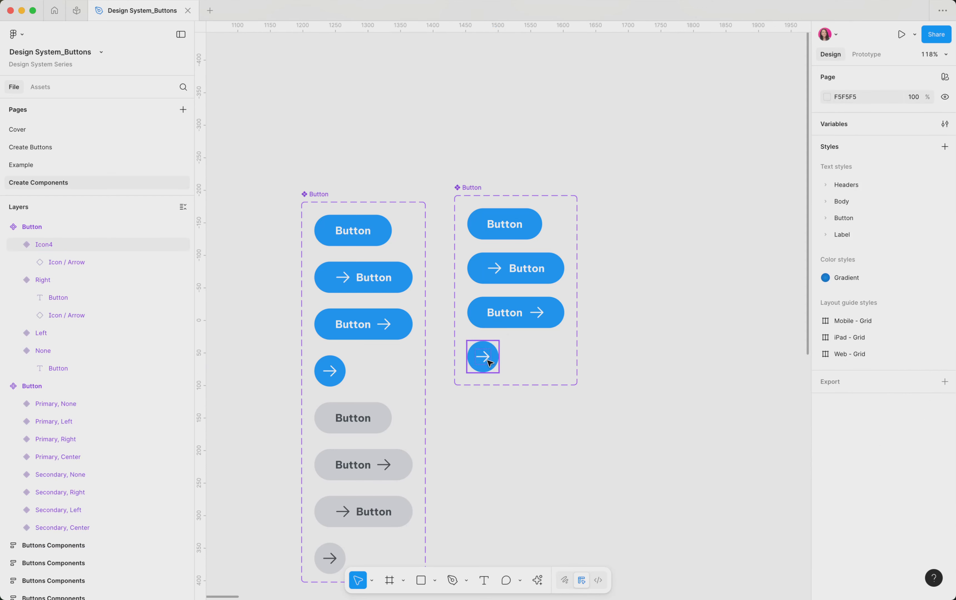
{"action": "left_click", "coordinate": [480, 371]}
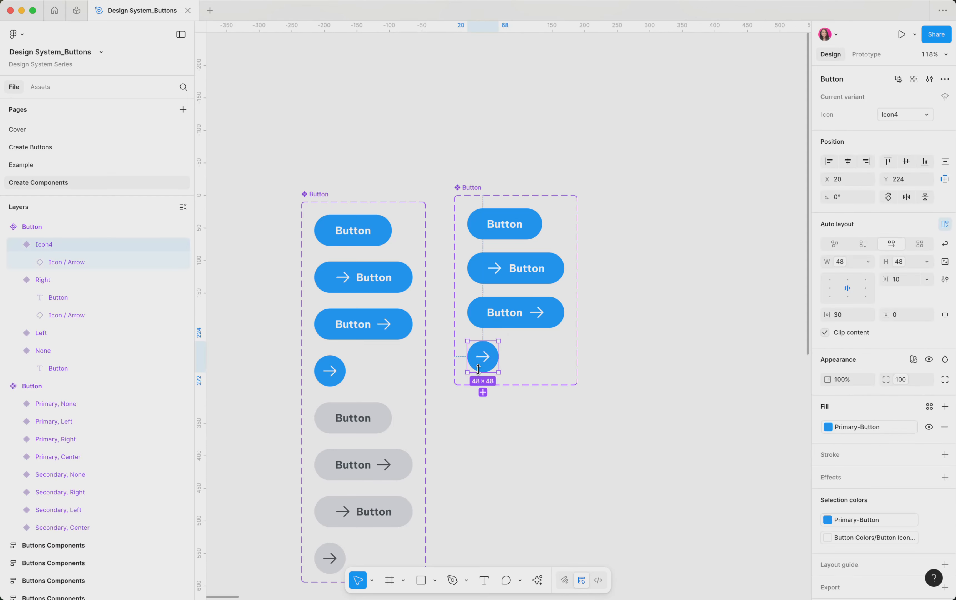
{"action": "left_click", "coordinate": [906, 116]}
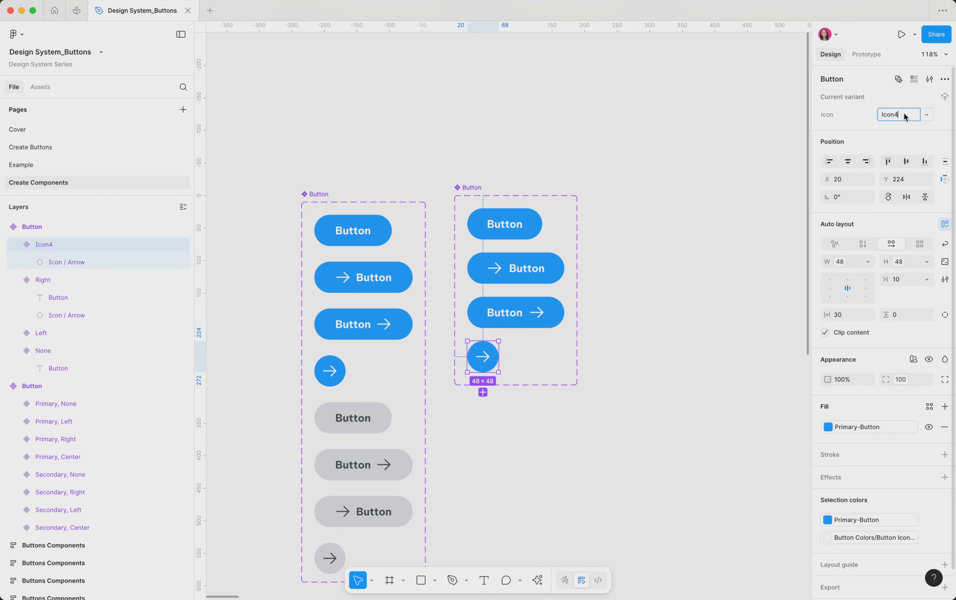
{"action": "type", "text": "Center"}
{"action": "key", "text": "Return"}
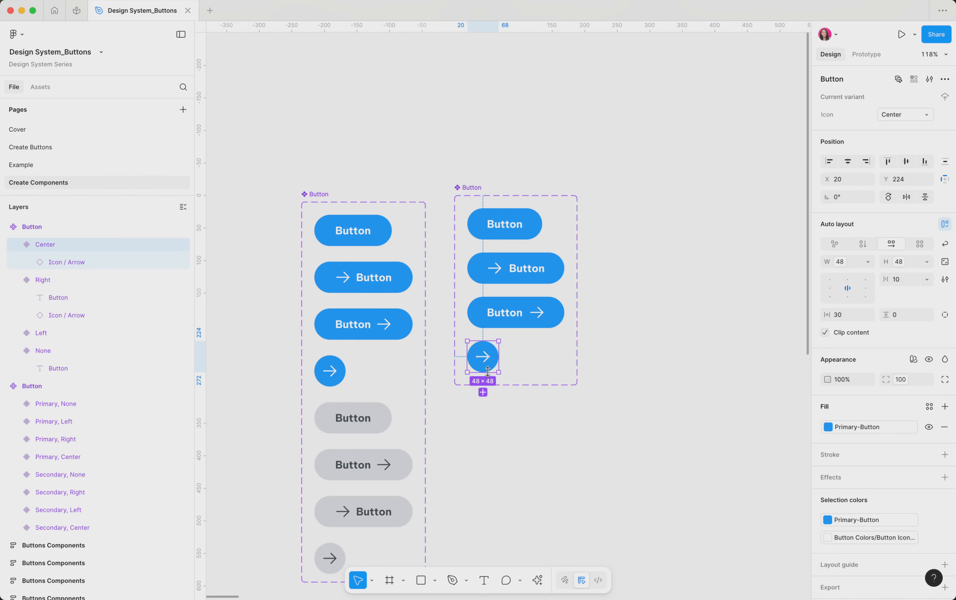
Create a new variant property named Secondary on the Button component set
{"action": "left_click", "coordinate": [565, 416]}
{"action": "scroll", "coordinate": [512, 394], "scroll_direction": "down", "scroll_amount": 3}
{"action": "scroll", "coordinate": [512, 395], "scroll_direction": "down", "scroll_amount": 1}
{"action": "scroll", "coordinate": [512, 395], "scroll_direction": "right", "scroll_amount": 1}
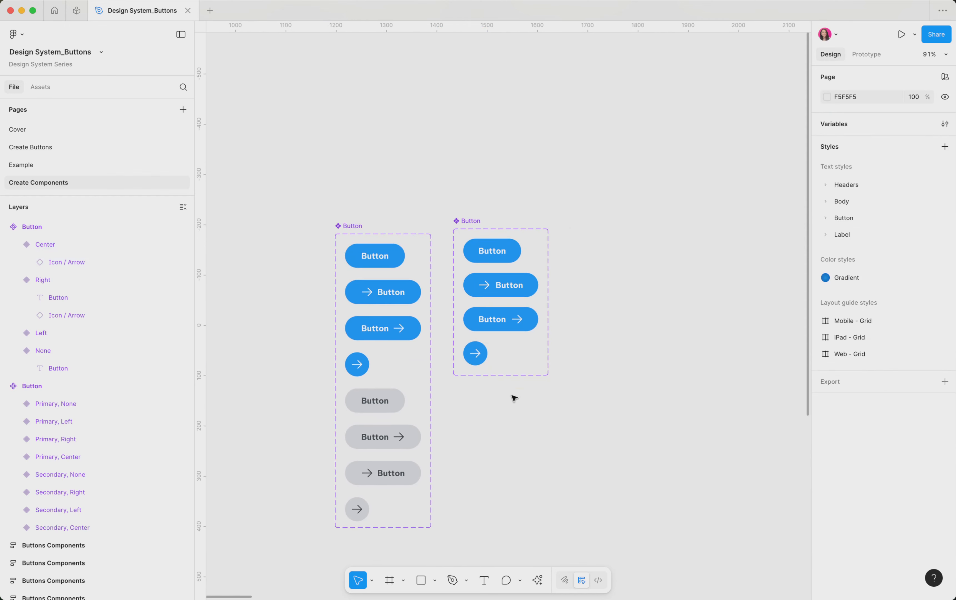
{"action": "left_click", "coordinate": [471, 236]}
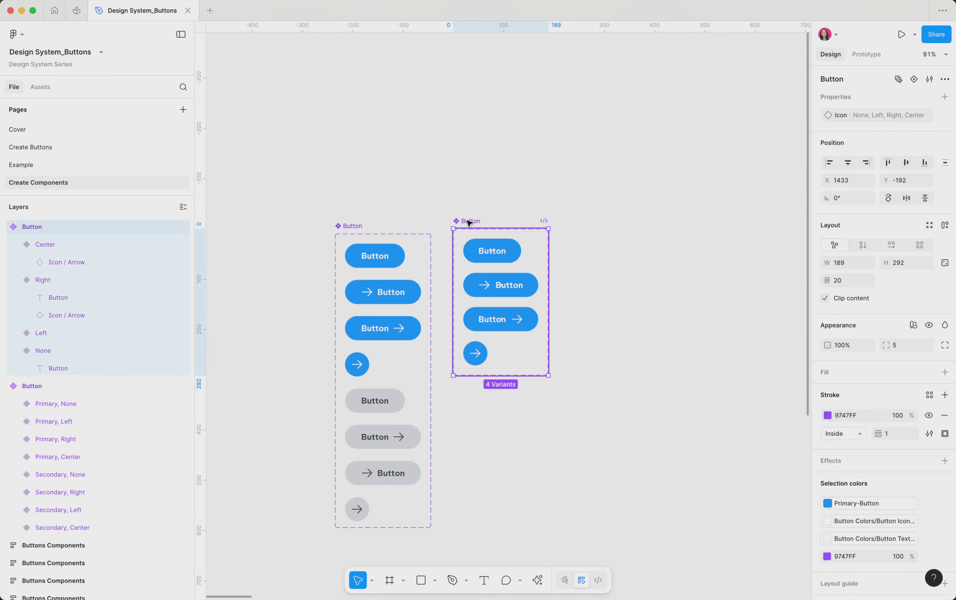
{"action": "scroll", "coordinate": [469, 228], "scroll_direction": "down", "scroll_amount": 5}
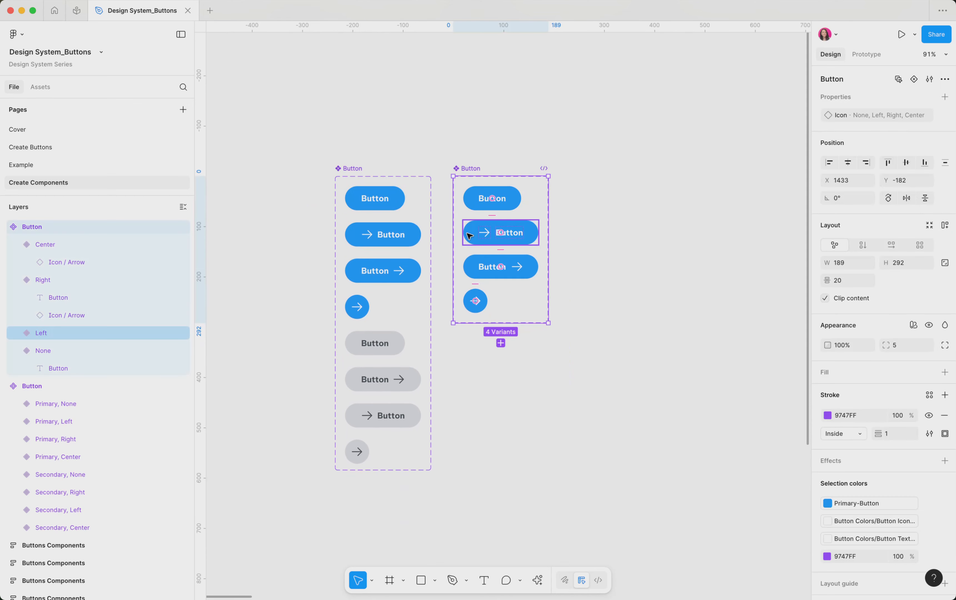
{"action": "scroll", "coordinate": [483, 303], "scroll_direction": "up", "scroll_amount": 3}
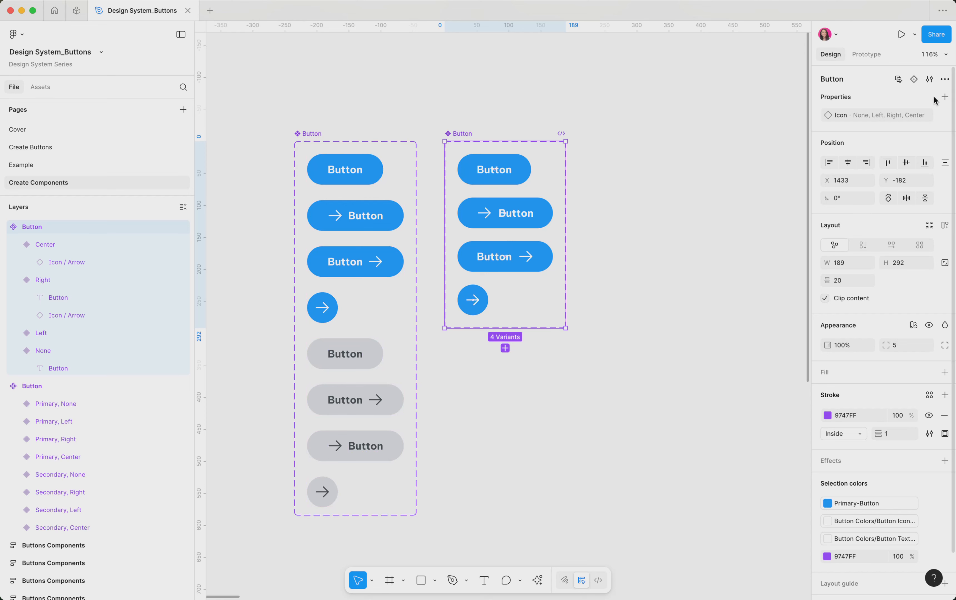
{"action": "left_click", "coordinate": [945, 97]}
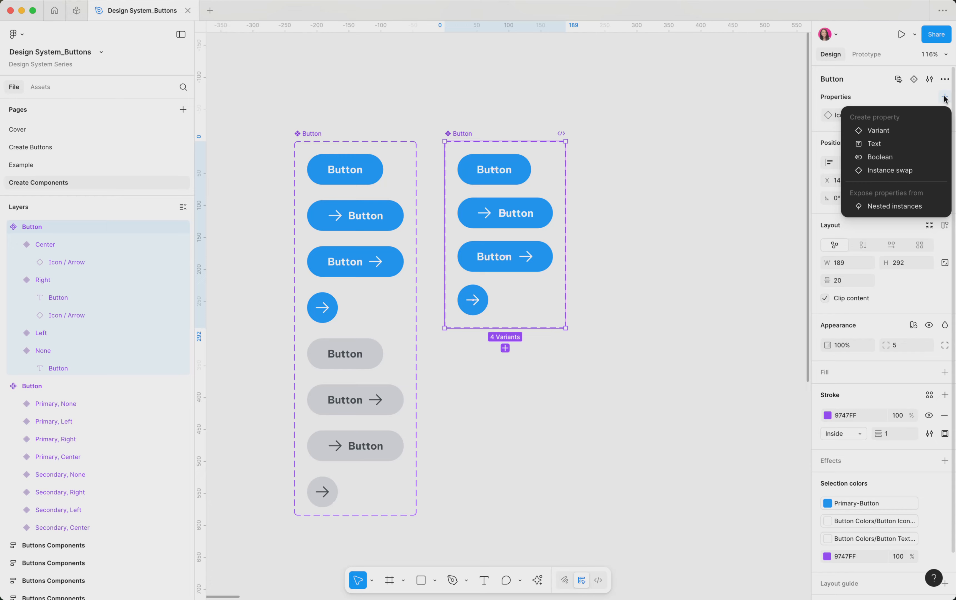
{"action": "left_click", "coordinate": [907, 130]}
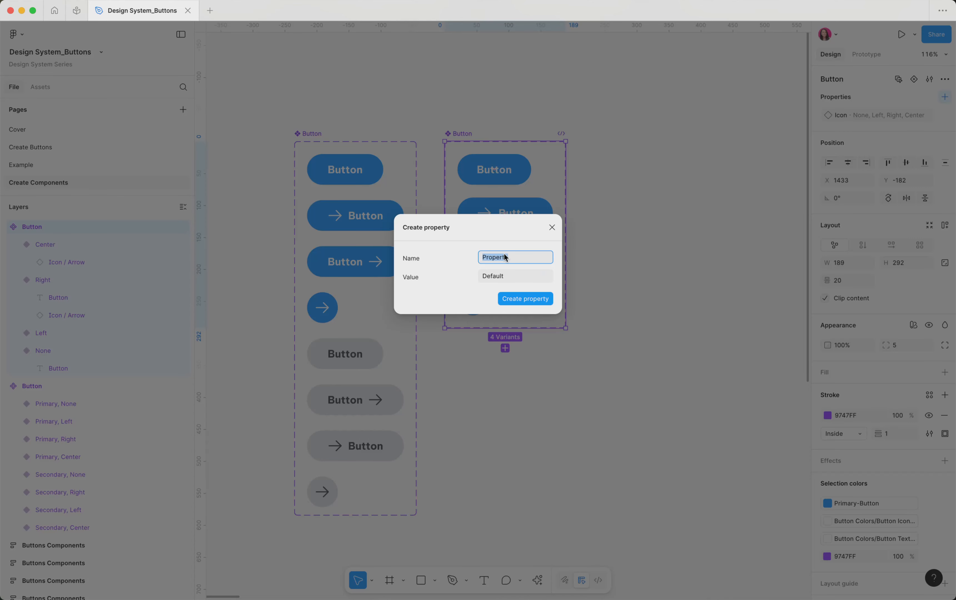
{"action": "type", "text": "Secondary"}
{"action": "left_click", "coordinate": [518, 299]}
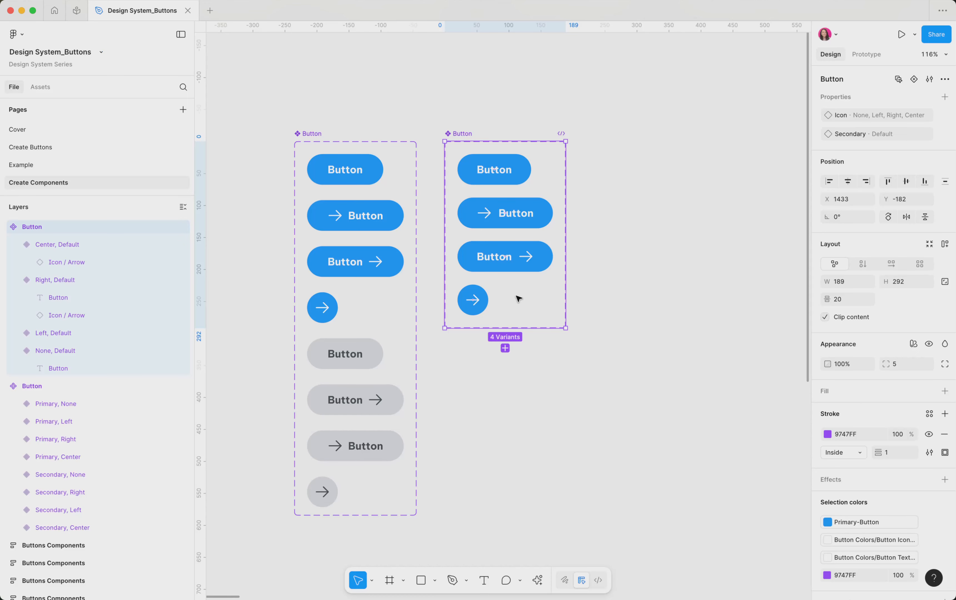
Duplicate the no-icon variant inside the component set
{"action": "left_click", "coordinate": [362, 356]}
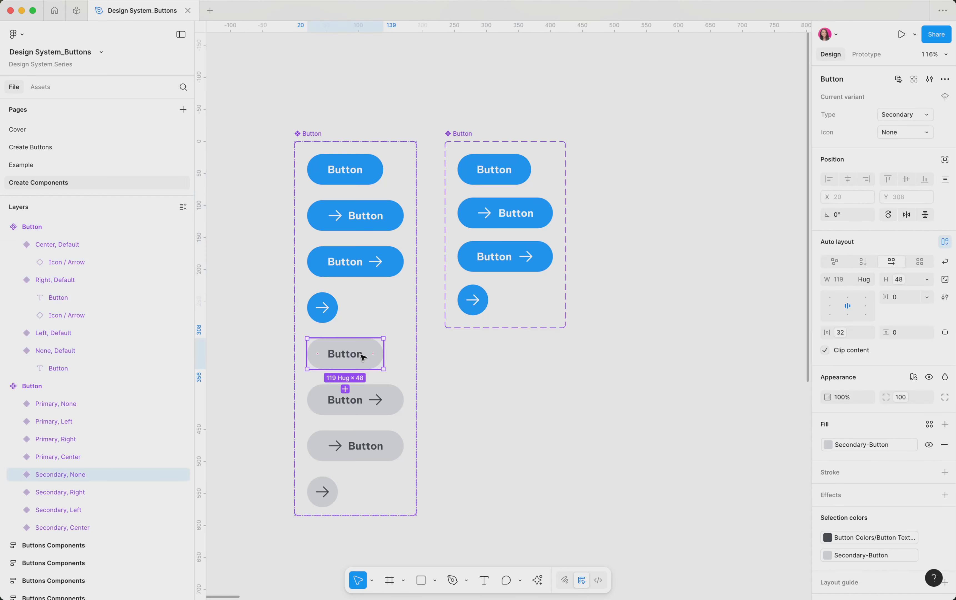
{"action": "left_click", "coordinate": [526, 182]}
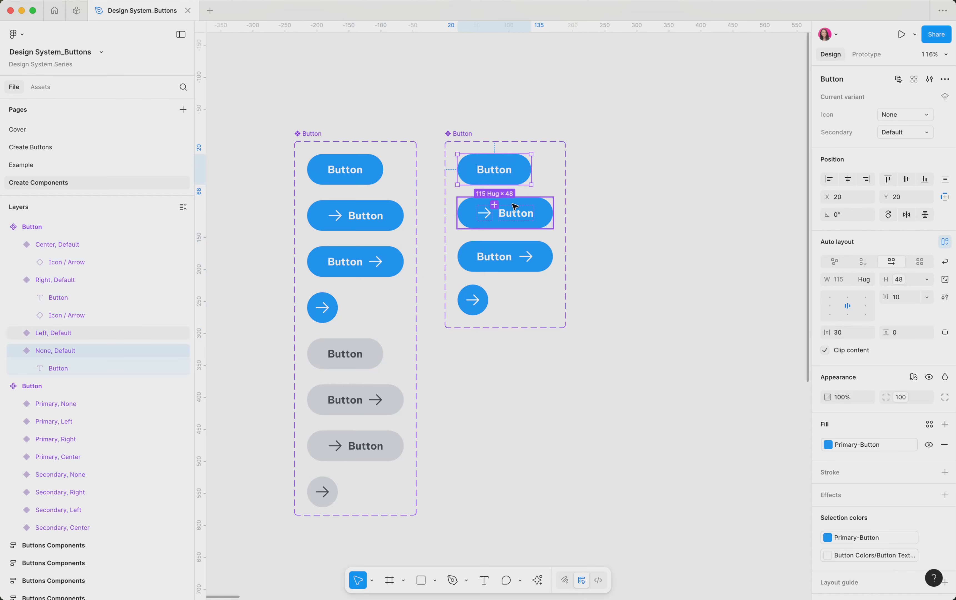
{"action": "left_click", "coordinate": [494, 205]}
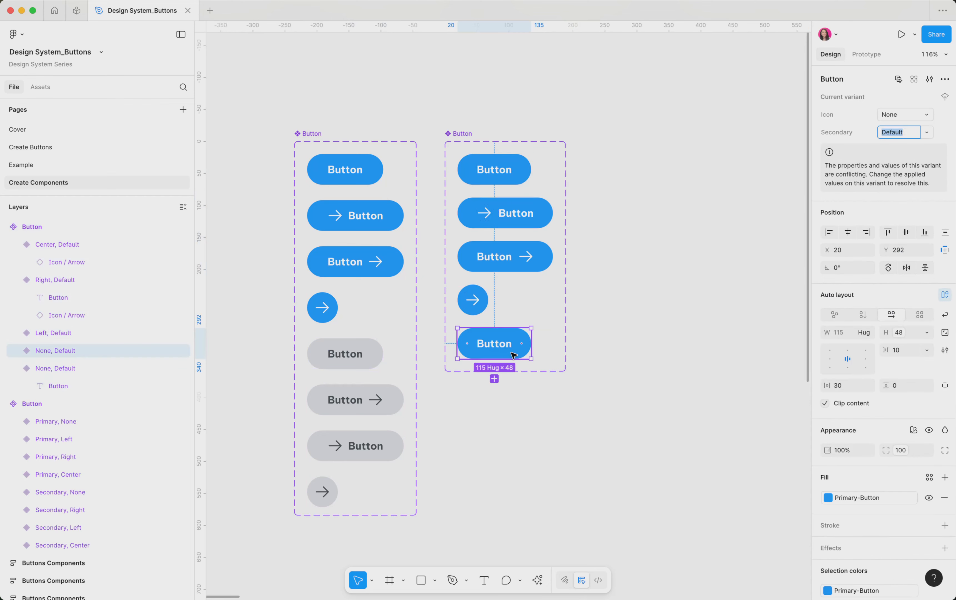
Rename the Secondary property to Type and set the duplicated variant's Type value to Secondary
{"action": "double_click", "coordinate": [851, 134]}
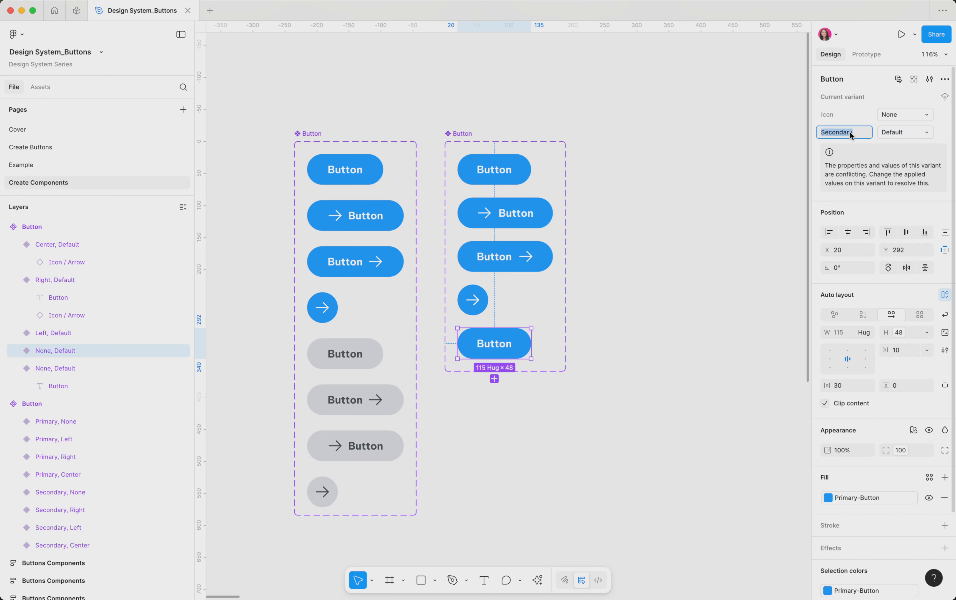
{"action": "type", "text": "Type"}
{"action": "key", "text": "Return"}
{"action": "left_click", "coordinate": [899, 134]}
{"action": "type", "text": "Sec"}
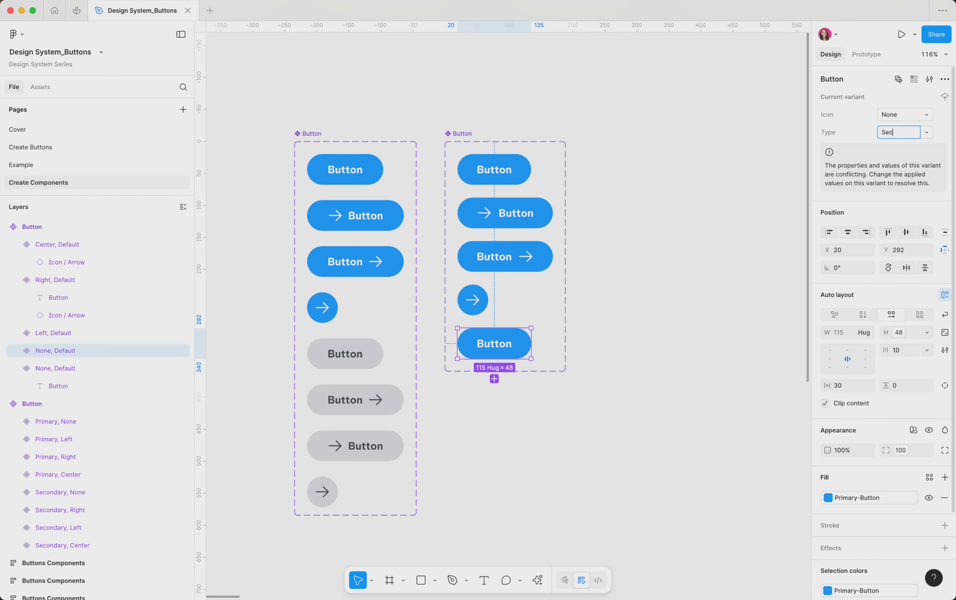
{"action": "type", "text": "ondary"}
{"action": "key", "text": "Return"}
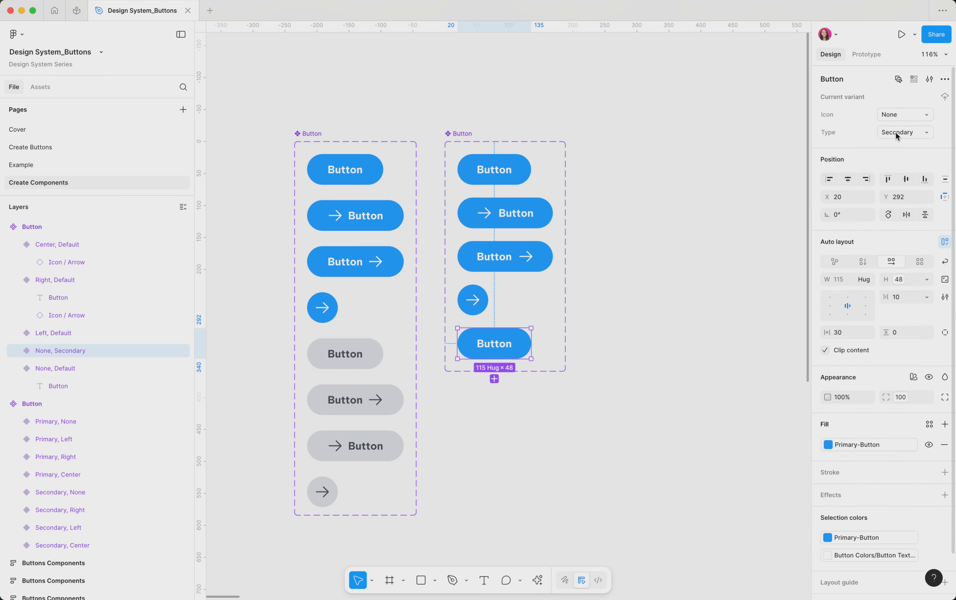
Select the four original variants in the set and set their Type value to Primary
{"action": "left_click", "coordinate": [473, 300]}
{"action": "left_click", "coordinate": [504, 254], "text": "shift"}
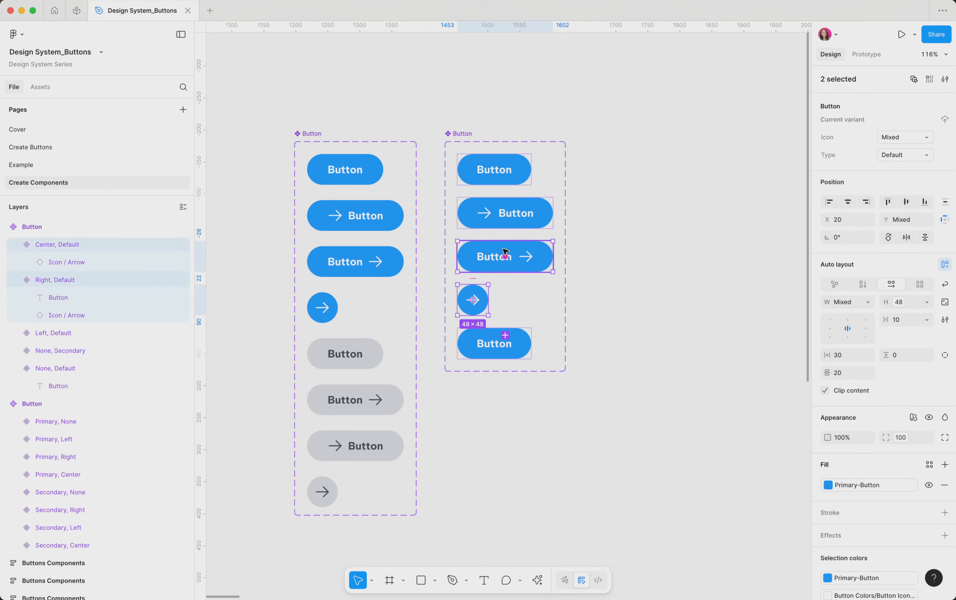
{"action": "left_click", "coordinate": [507, 213], "text": "shift"}
{"action": "left_click", "coordinate": [506, 168], "text": "shift"}
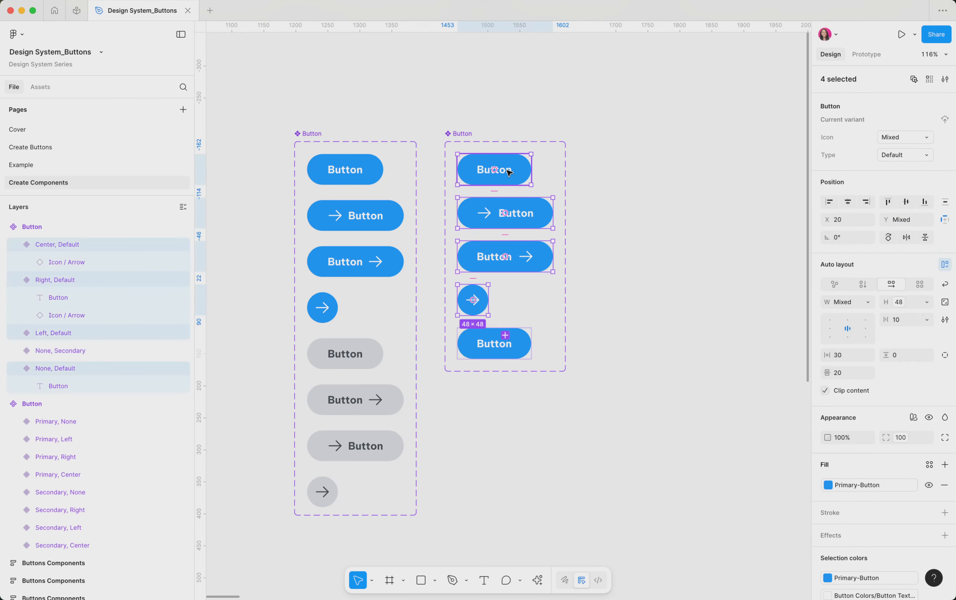
{"action": "left_click", "coordinate": [895, 156]}
{"action": "type", "text": "Primary"}
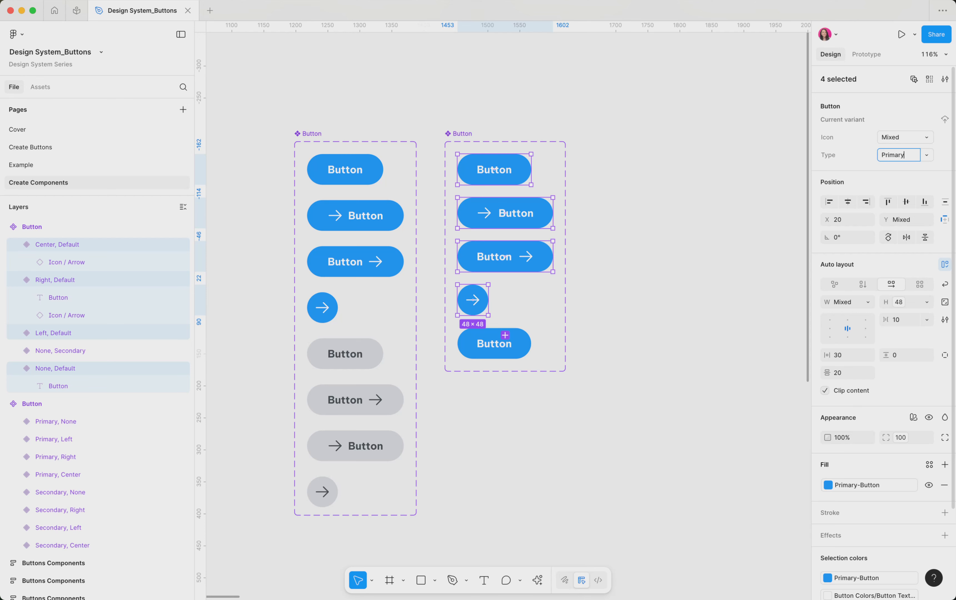
{"action": "key", "text": "Return"}
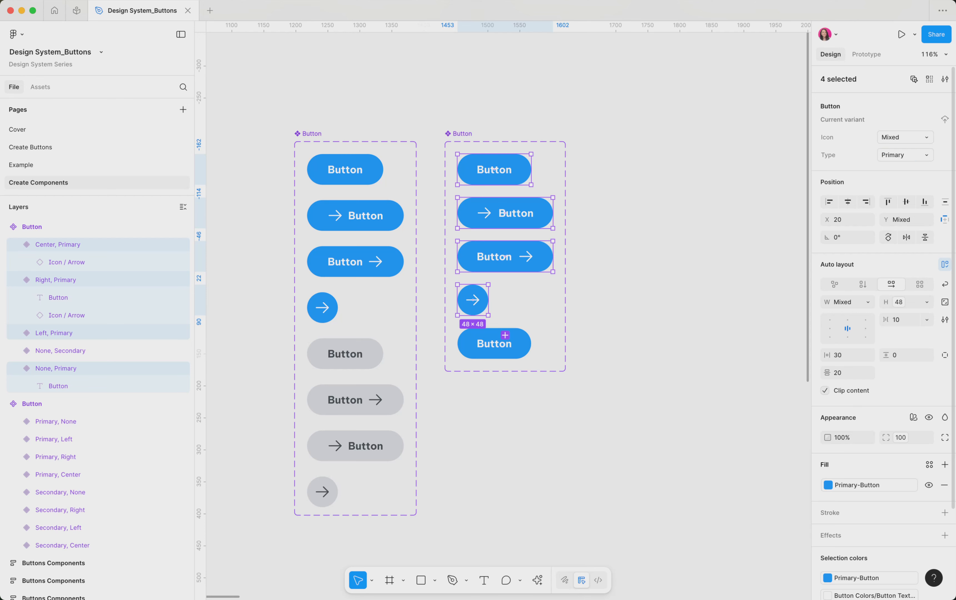
Change the Secondary variant's fill to the Secondary-Button color from Button States Secondary
{"action": "left_click", "coordinate": [498, 356]}
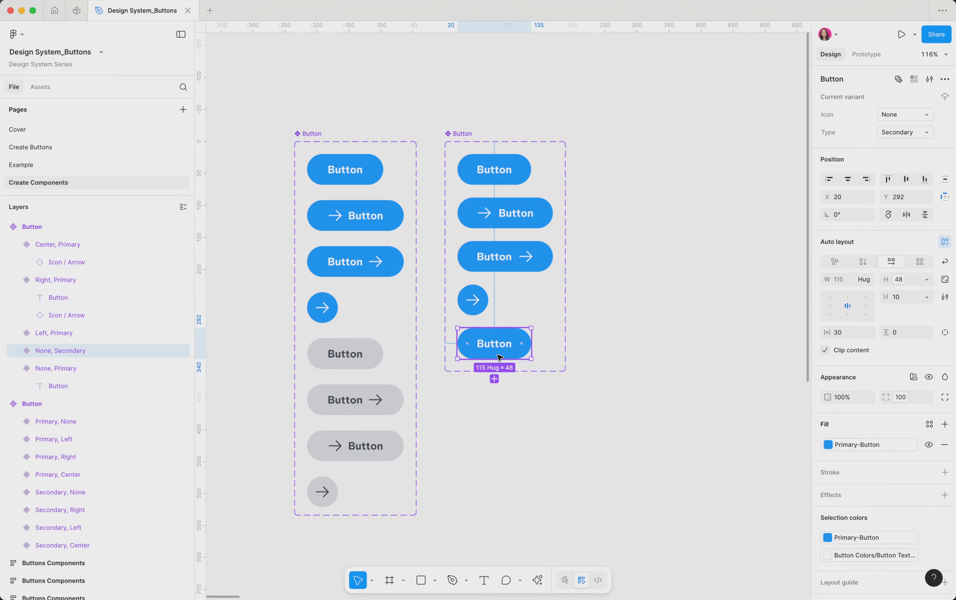
{"action": "left_click", "coordinate": [856, 448]}
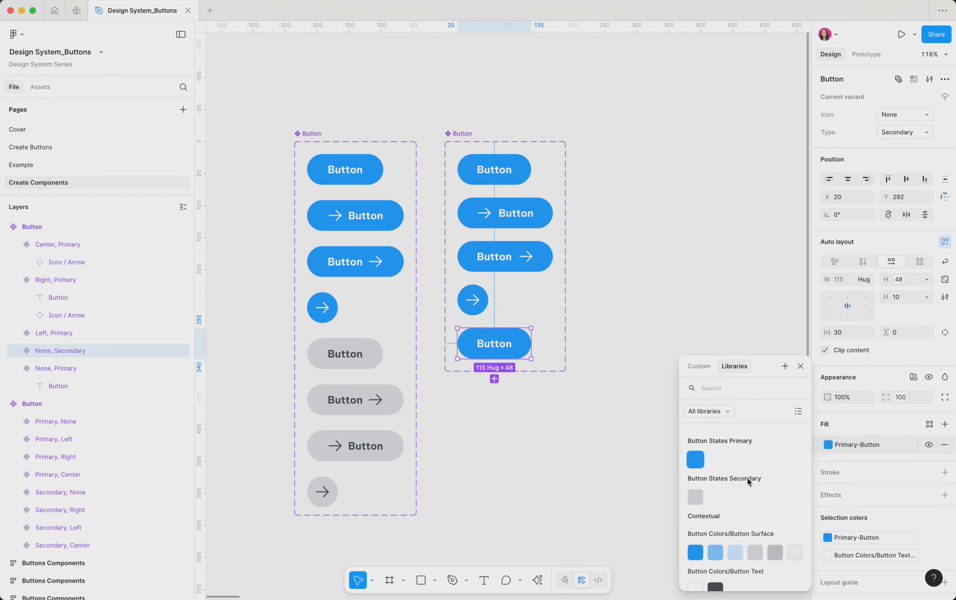
{"action": "left_click", "coordinate": [696, 499]}
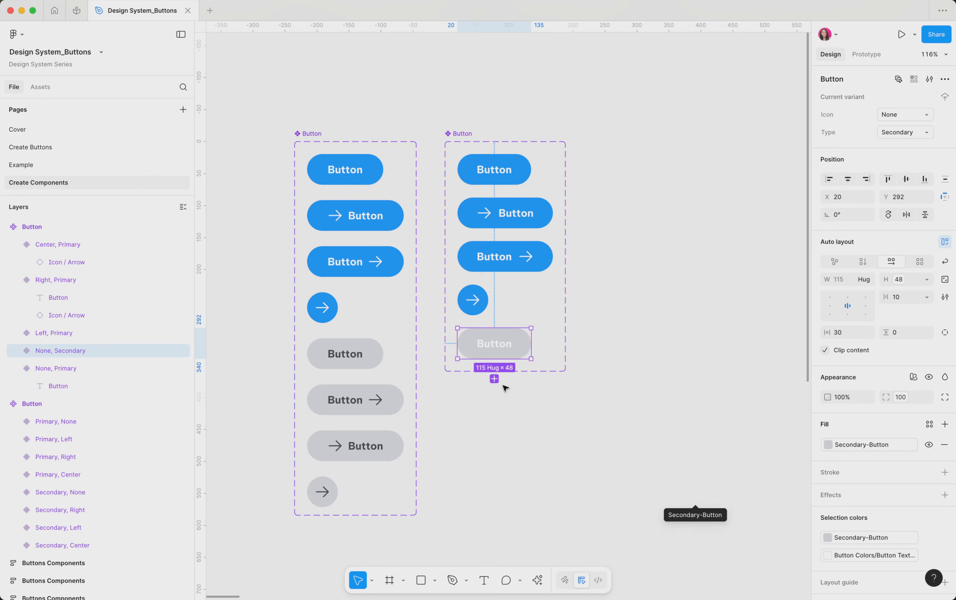
Set the Secondary variant's label text fill to the dark Button Colors/Button Text color
{"action": "double_click", "coordinate": [494, 344]}
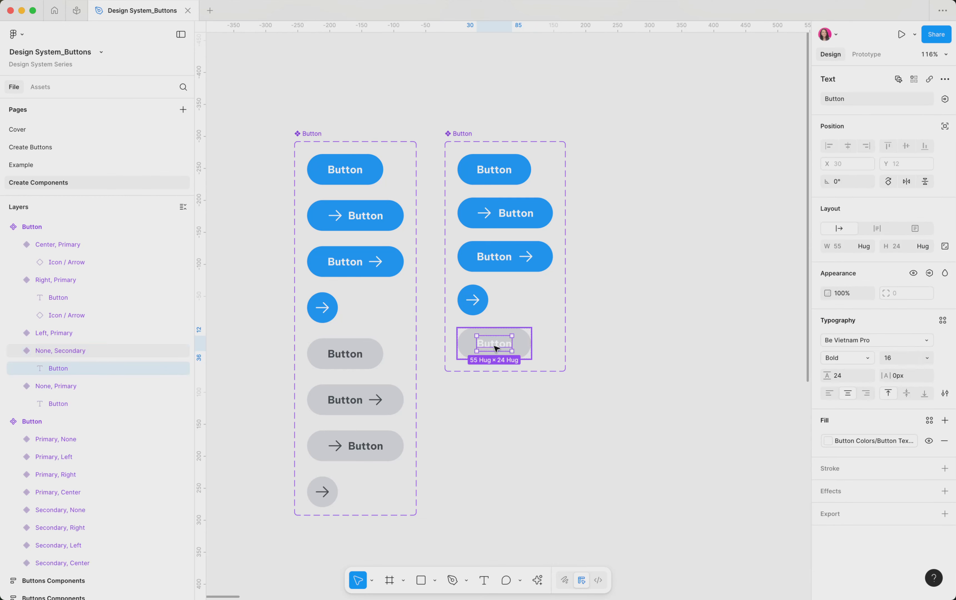
{"action": "left_click", "coordinate": [865, 440]}
{"action": "scroll", "coordinate": [752, 510], "scroll_direction": "down", "scroll_amount": 5}
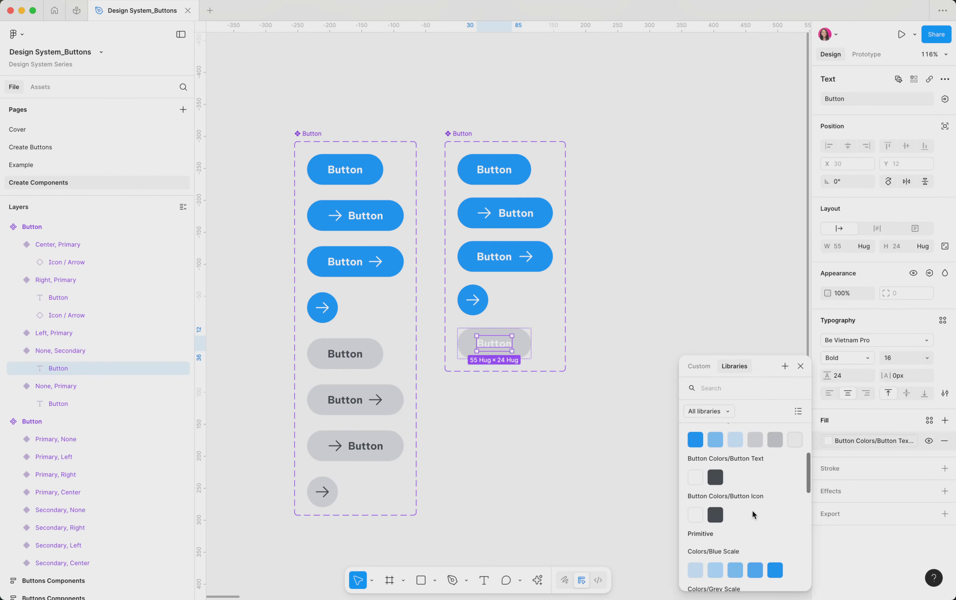
{"action": "left_click", "coordinate": [714, 481]}
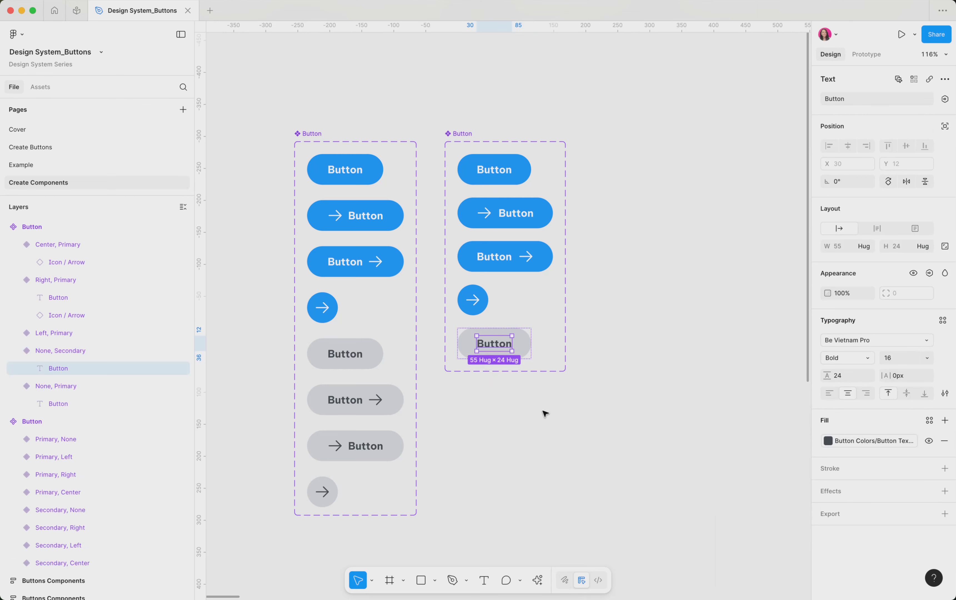
{"action": "left_click", "coordinate": [527, 358]}
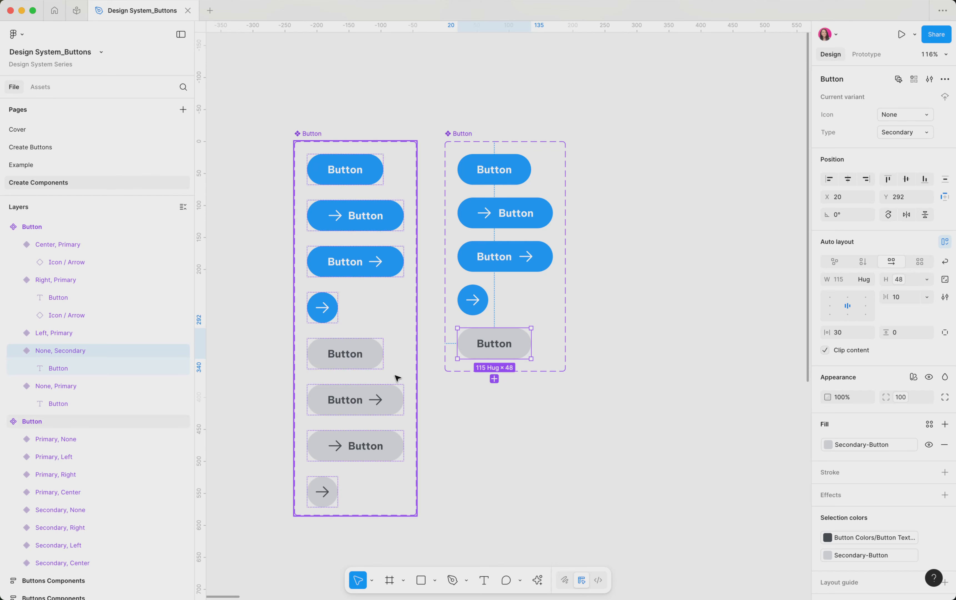
Open the local variables and examine the Button Size variable in the Component Size collection
{"action": "scroll", "coordinate": [358, 478], "scroll_direction": "up", "scroll_amount": 2}
{"action": "scroll", "coordinate": [359, 478], "scroll_direction": "right", "scroll_amount": 2}
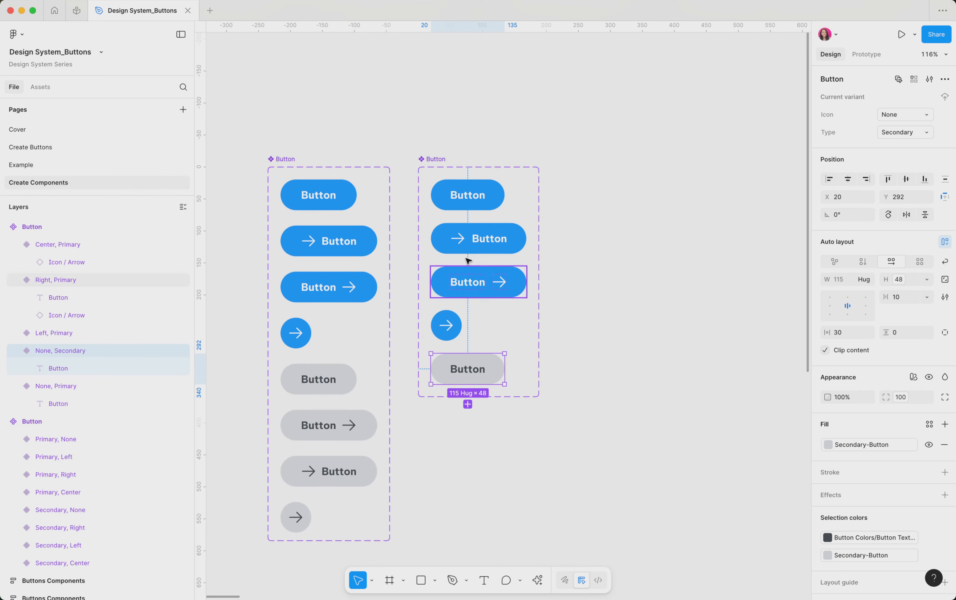
{"action": "scroll", "coordinate": [479, 209], "scroll_direction": "right", "scroll_amount": 1}
{"action": "left_click", "coordinate": [478, 209]}
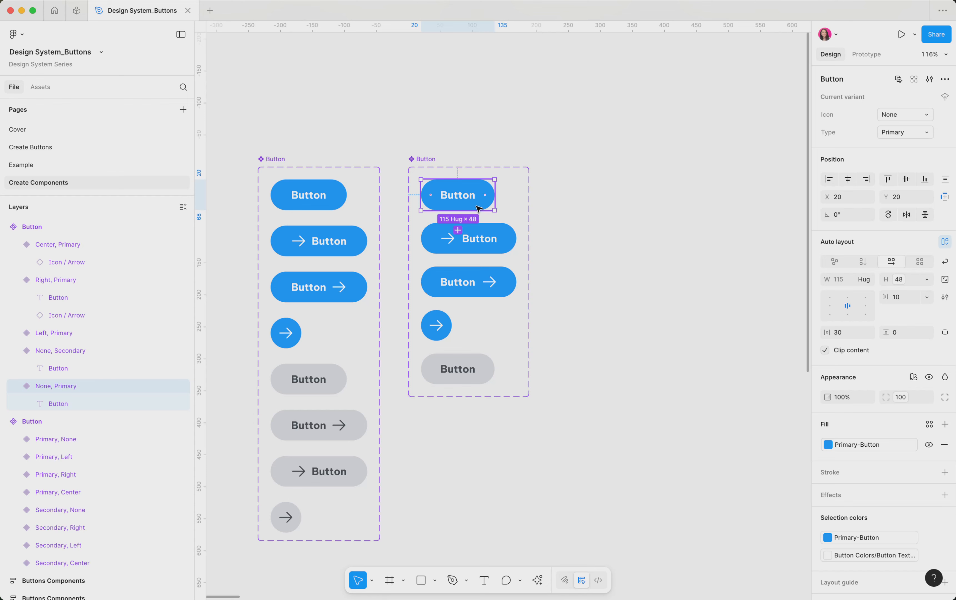
{"action": "left_click", "coordinate": [606, 220]}
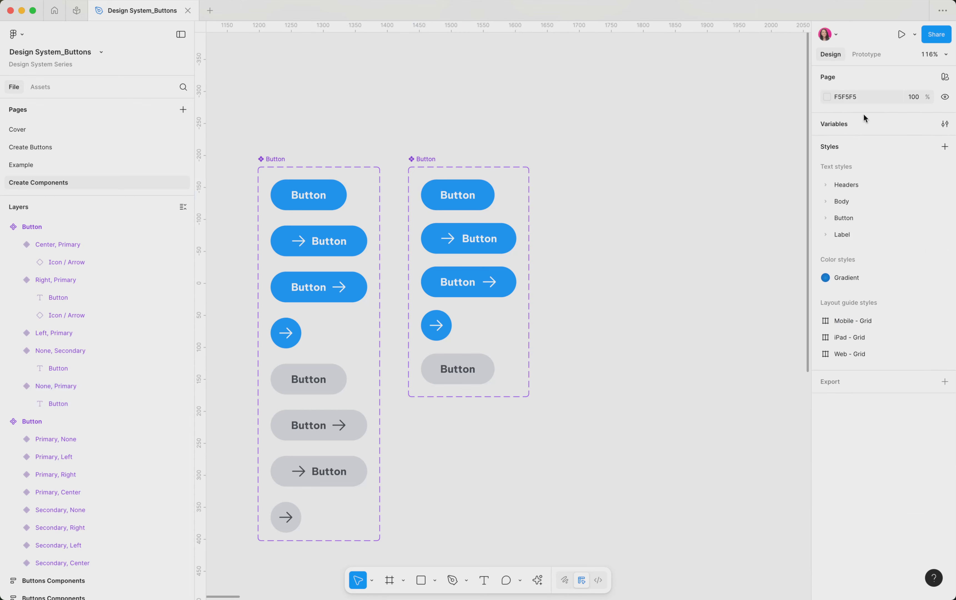
{"action": "left_click", "coordinate": [836, 122]}
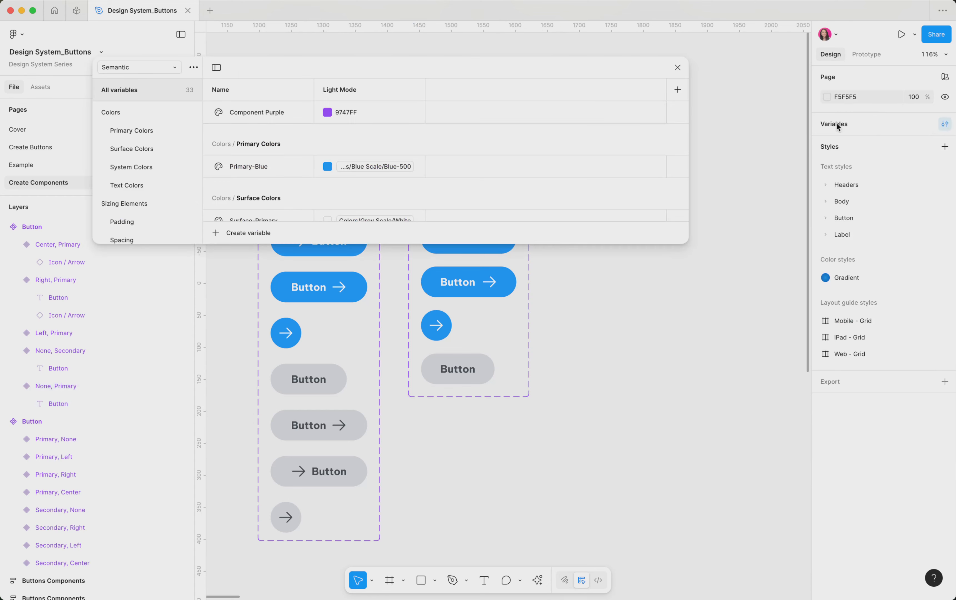
{"action": "left_click", "coordinate": [157, 68]}
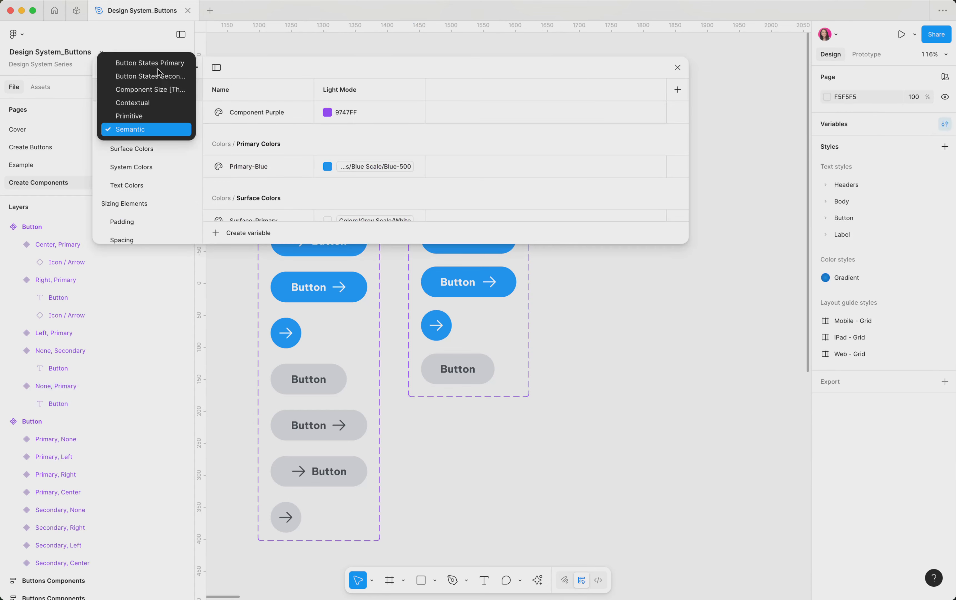
{"action": "left_click", "coordinate": [156, 91]}
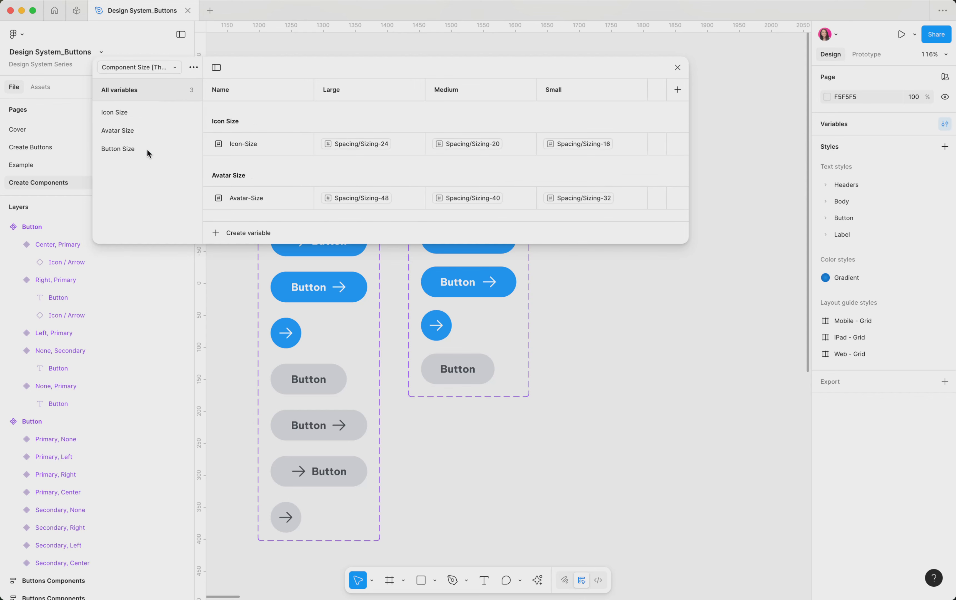
{"action": "scroll", "coordinate": [259, 175], "scroll_direction": "down", "scroll_amount": 3}
{"action": "scroll", "coordinate": [259, 175], "scroll_direction": "up", "scroll_amount": 2}
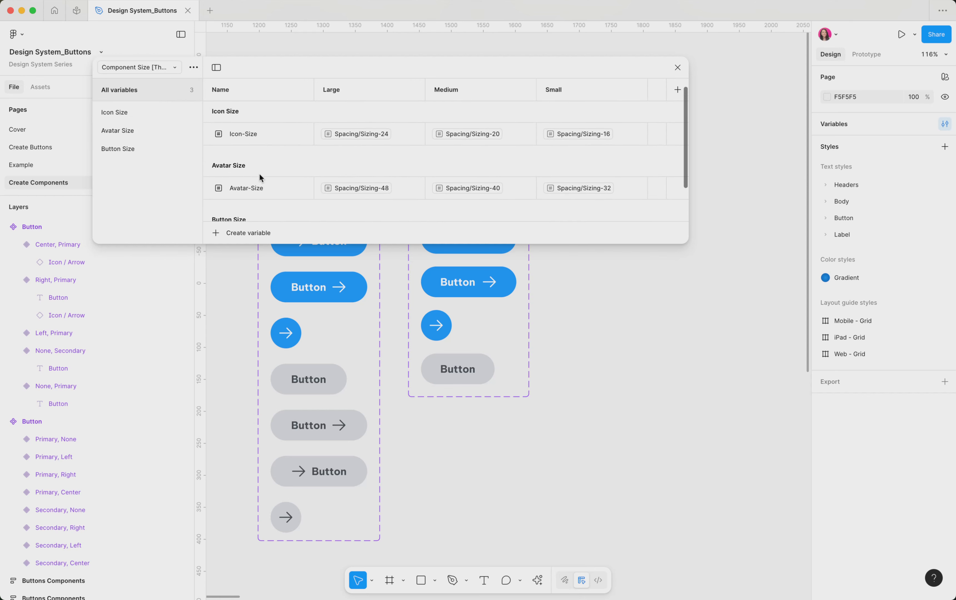
{"action": "scroll", "coordinate": [259, 175], "scroll_direction": "down", "scroll_amount": 2}
{"action": "left_click", "coordinate": [135, 149]}
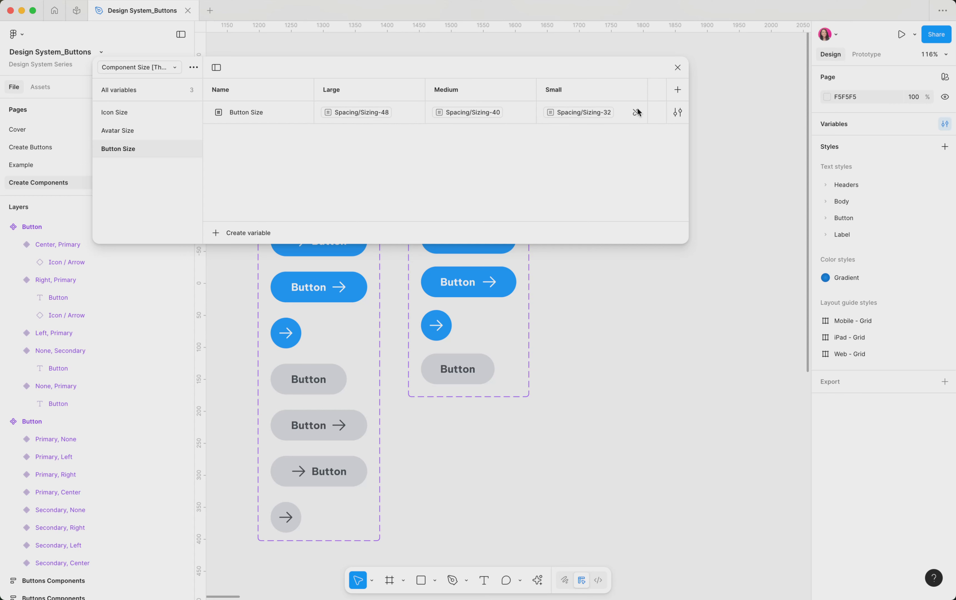
{"action": "left_click", "coordinate": [678, 67]}
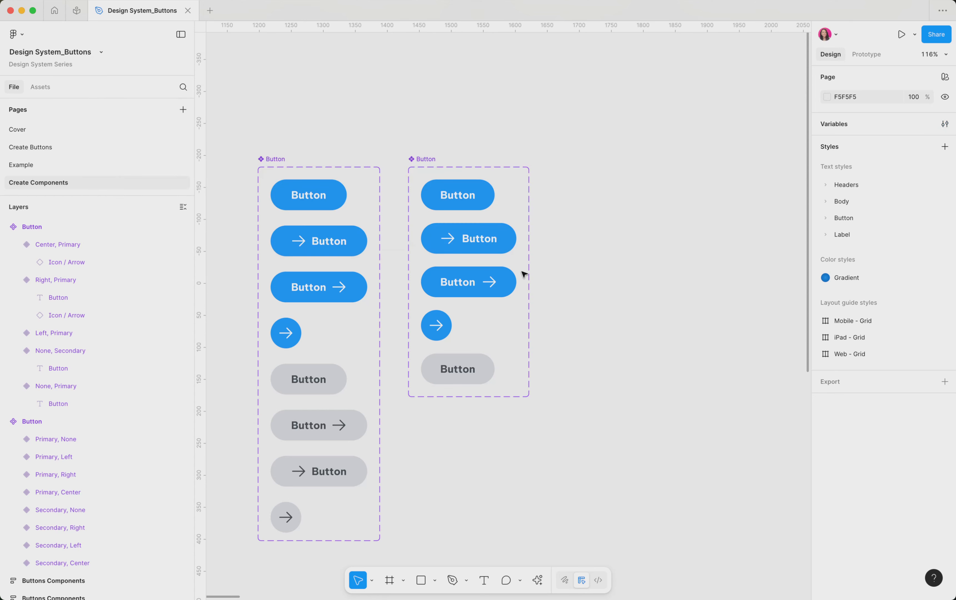
Place an instance of the no-icon Primary button variant beside the component set
{"action": "left_click", "coordinate": [474, 201]}
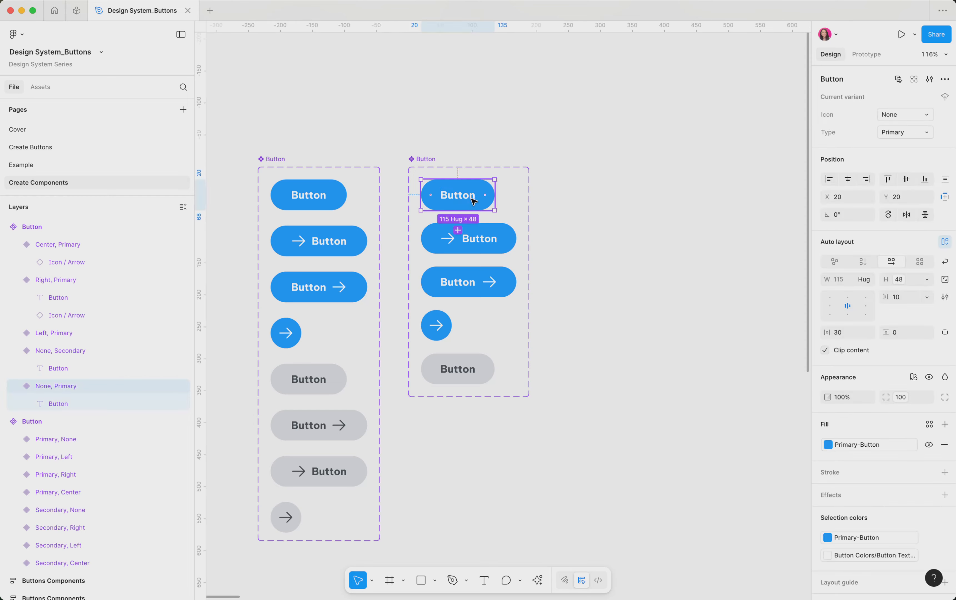
{"action": "scroll", "coordinate": [456, 206], "scroll_direction": "right", "scroll_amount": 2}
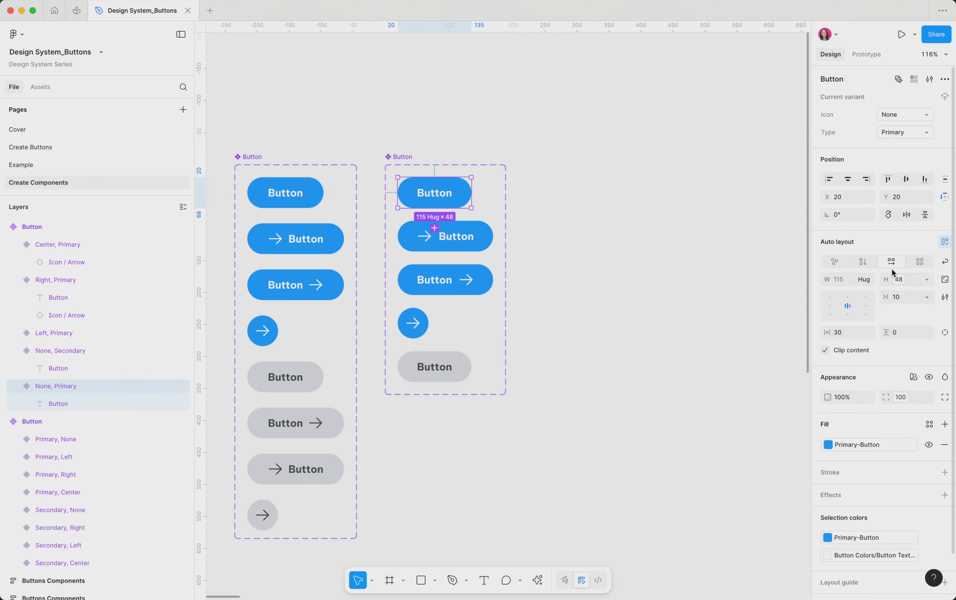
{"action": "left_click", "coordinate": [899, 281]}
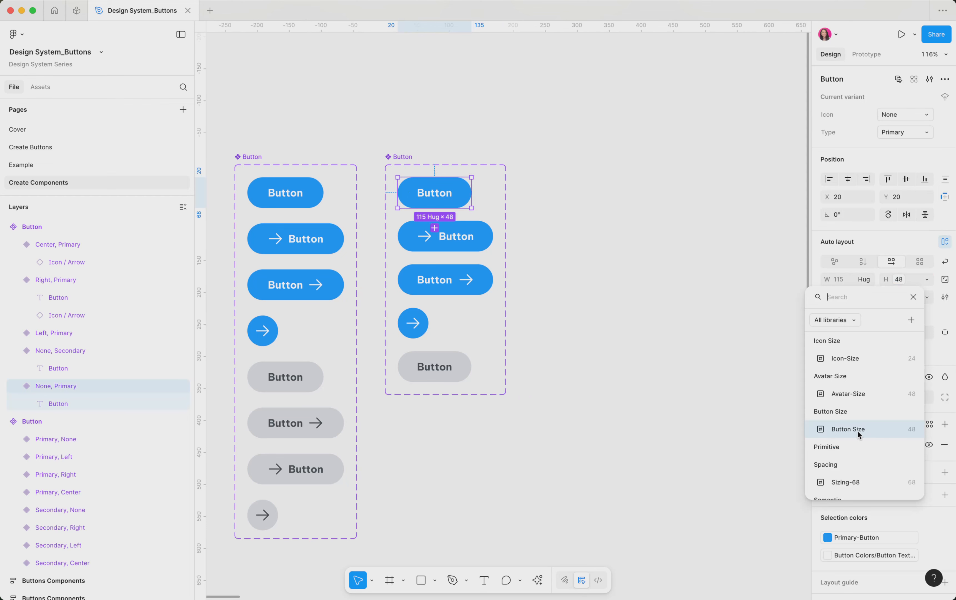
{"action": "left_click", "coordinate": [467, 192]}
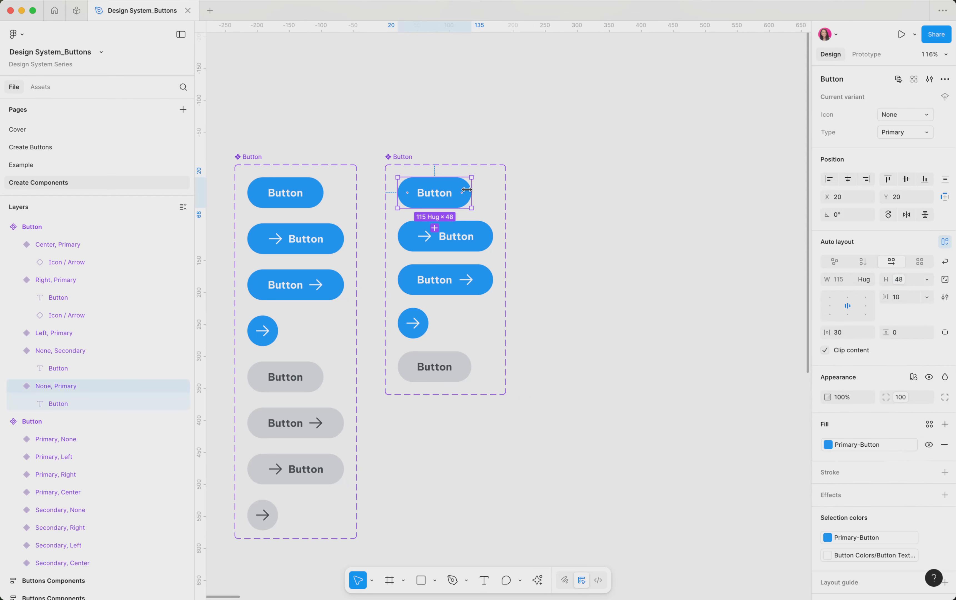
{"action": "left_click_drag", "start_coordinate": [456, 193], "coordinate": [614, 193]}
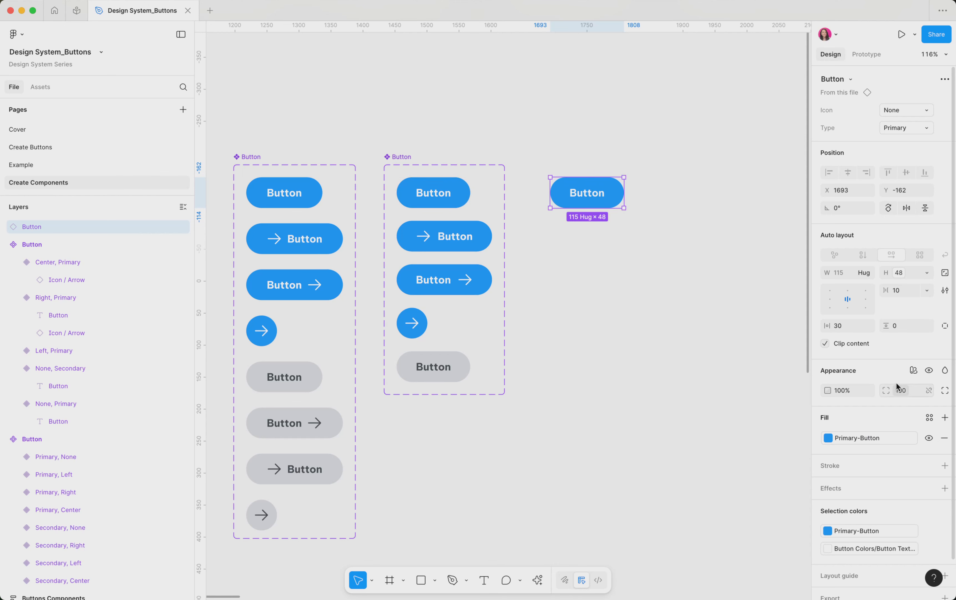
Switch the instance's Component Size mode to Large, then Medium, then Small
{"action": "left_click", "coordinate": [915, 371]}
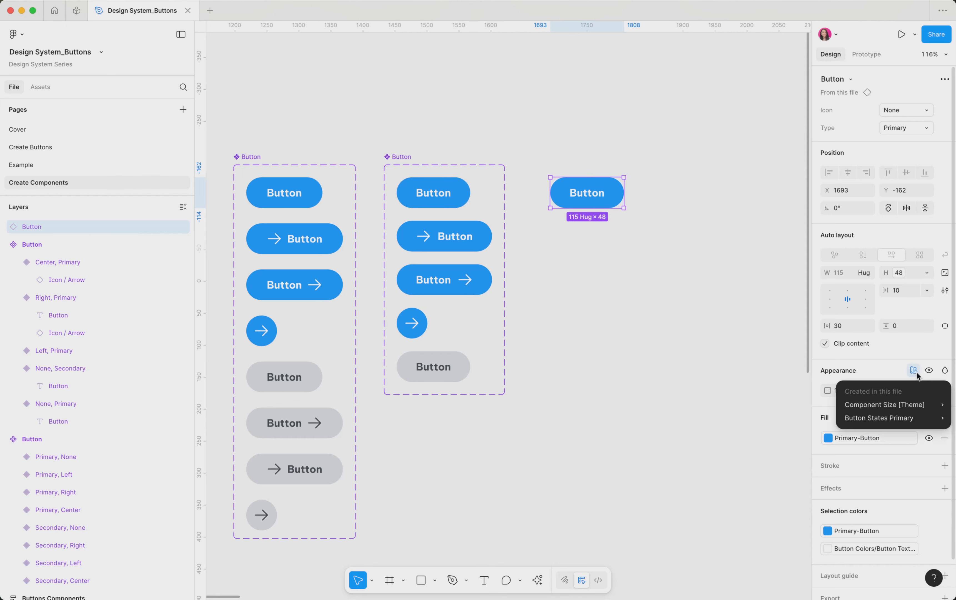
{"action": "mouse_move", "coordinate": [907, 419]}
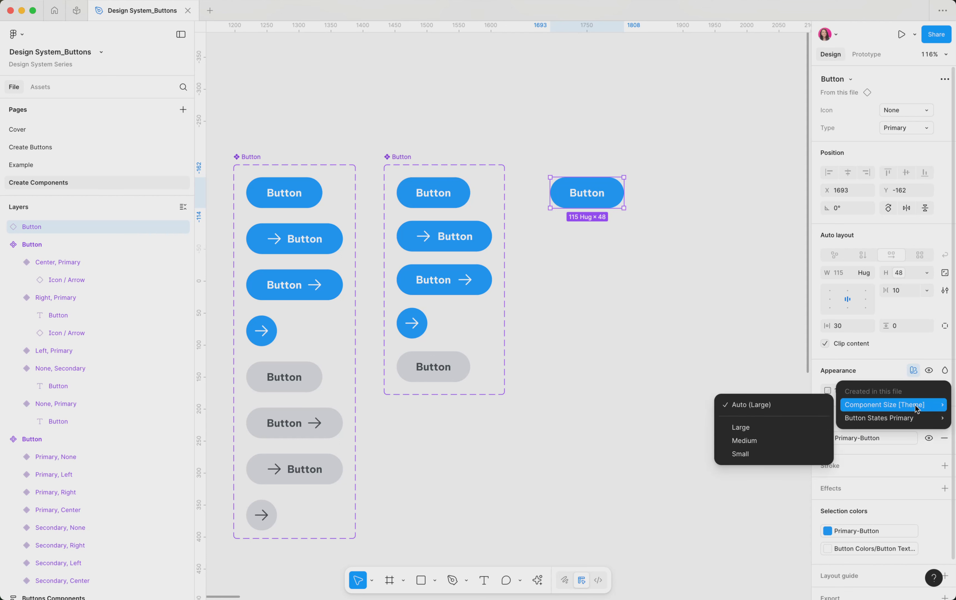
{"action": "left_click", "coordinate": [746, 428]}
{"action": "left_click", "coordinate": [906, 408]}
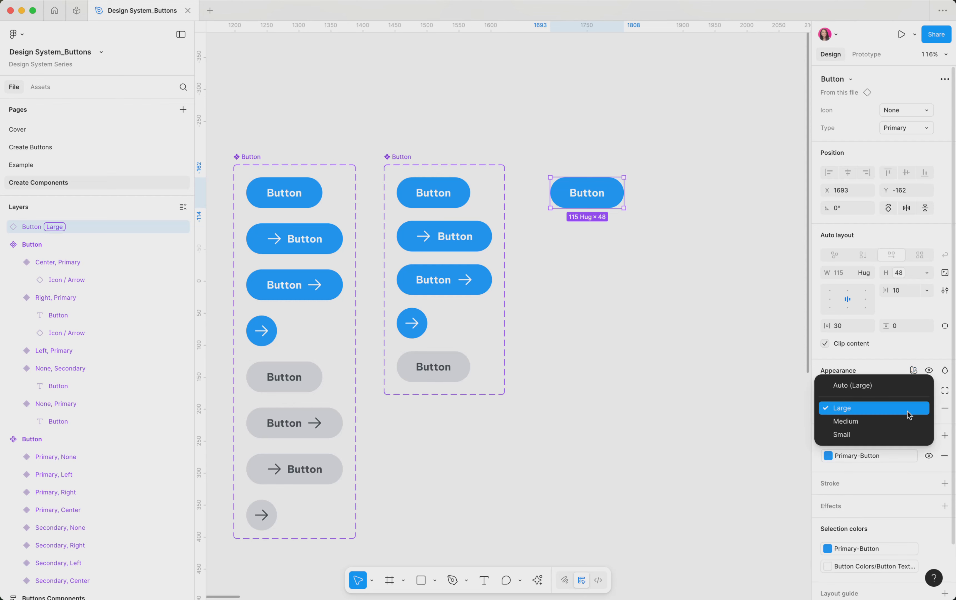
{"action": "left_click", "coordinate": [906, 420]}
{"action": "left_click", "coordinate": [906, 408]}
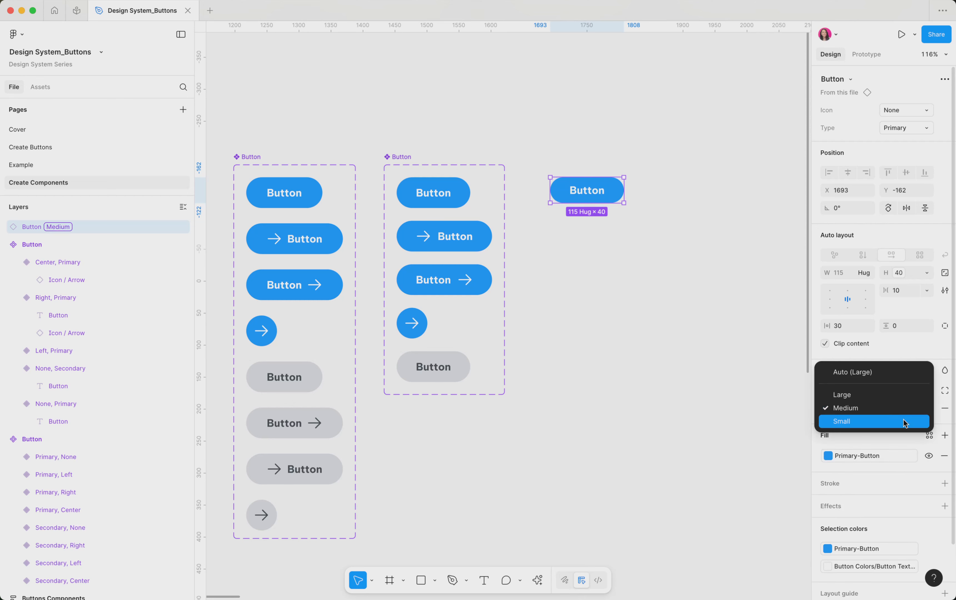
{"action": "left_click", "coordinate": [904, 421]}
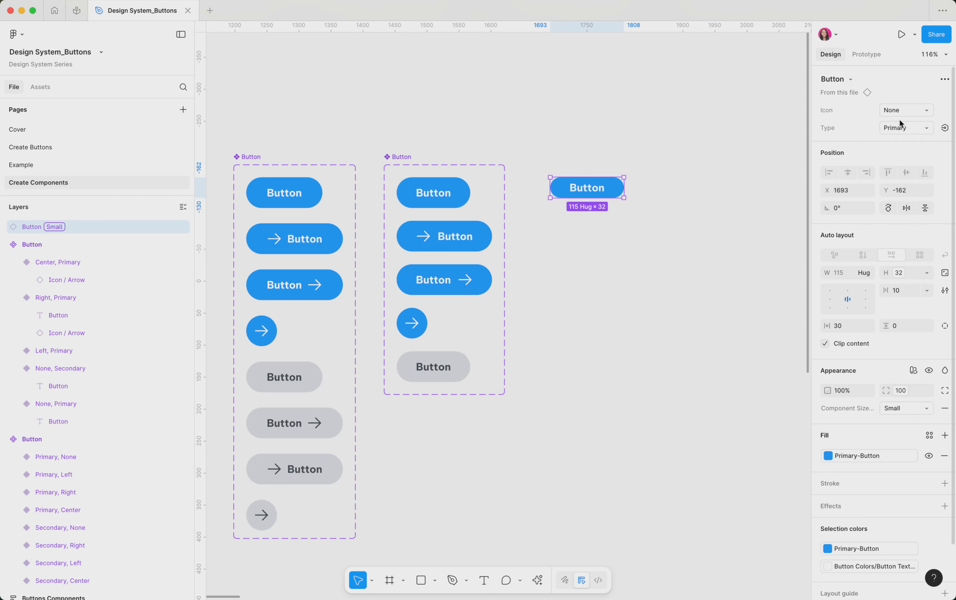
Set the instance's Icon to Left and switch its Component Size mode to Medium, then Large
{"action": "left_click", "coordinate": [906, 110]}
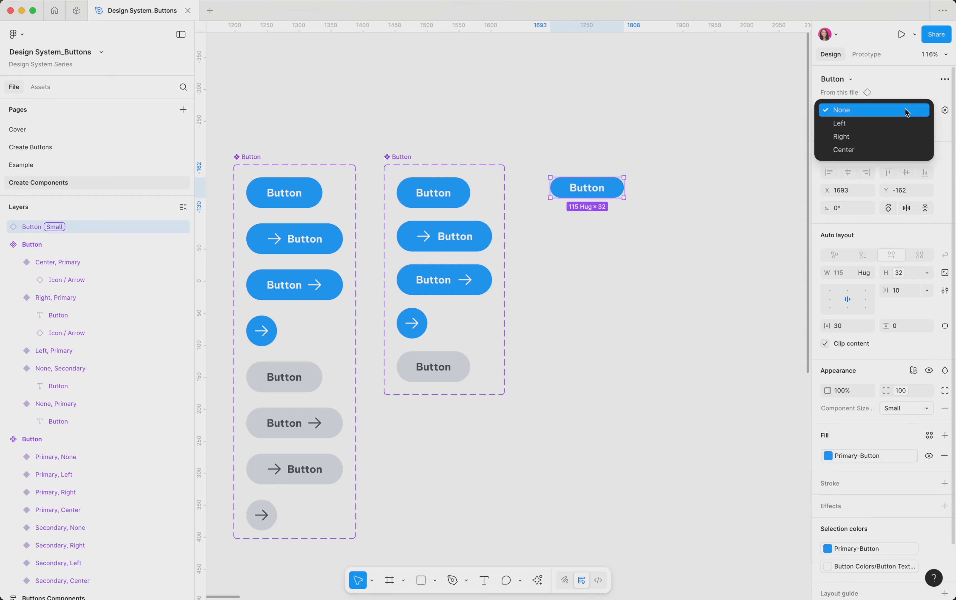
{"action": "left_click", "coordinate": [901, 127]}
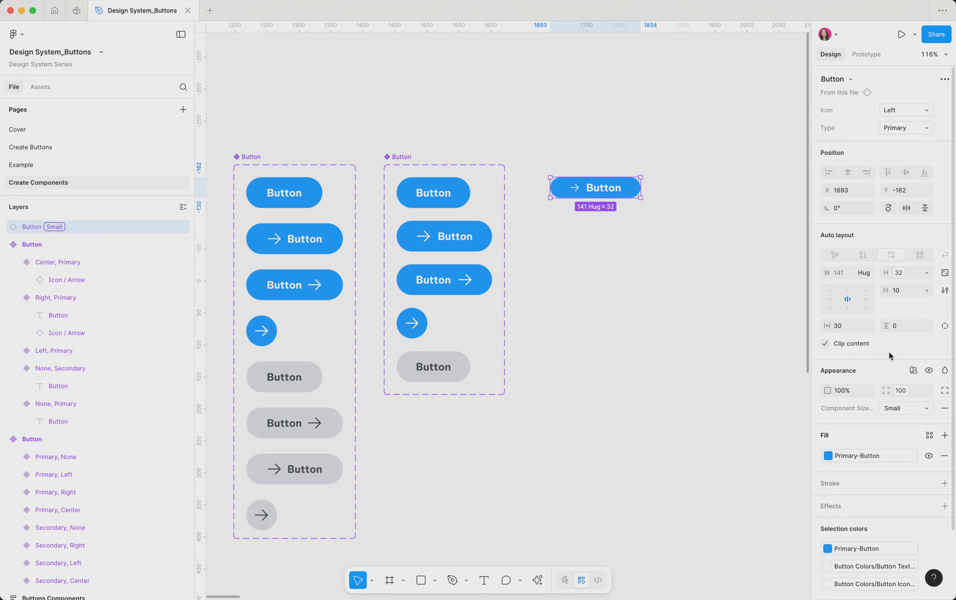
{"action": "left_click", "coordinate": [912, 410]}
{"action": "left_click", "coordinate": [906, 395]}
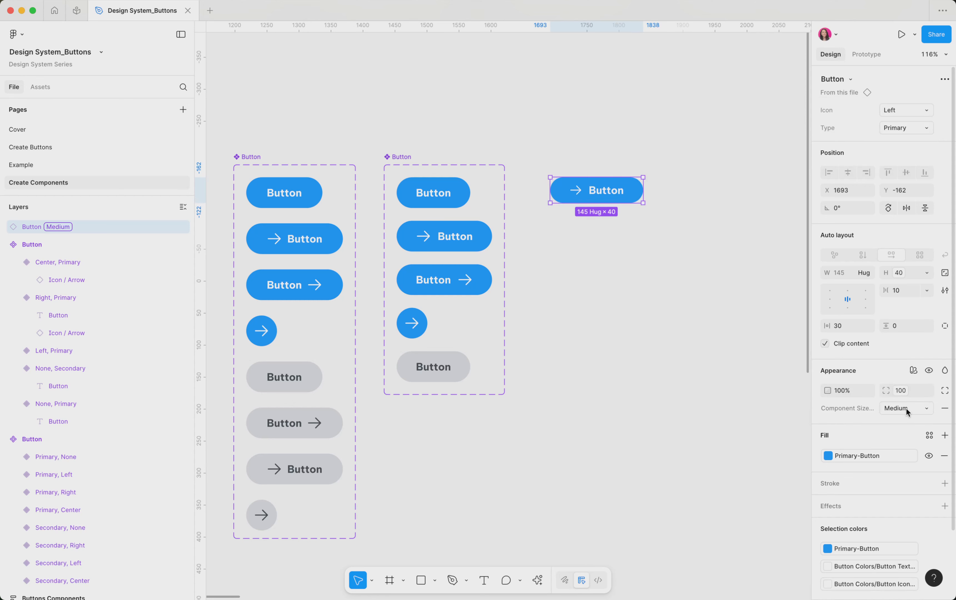
{"action": "left_click", "coordinate": [908, 410]}
{"action": "left_click", "coordinate": [904, 394]}
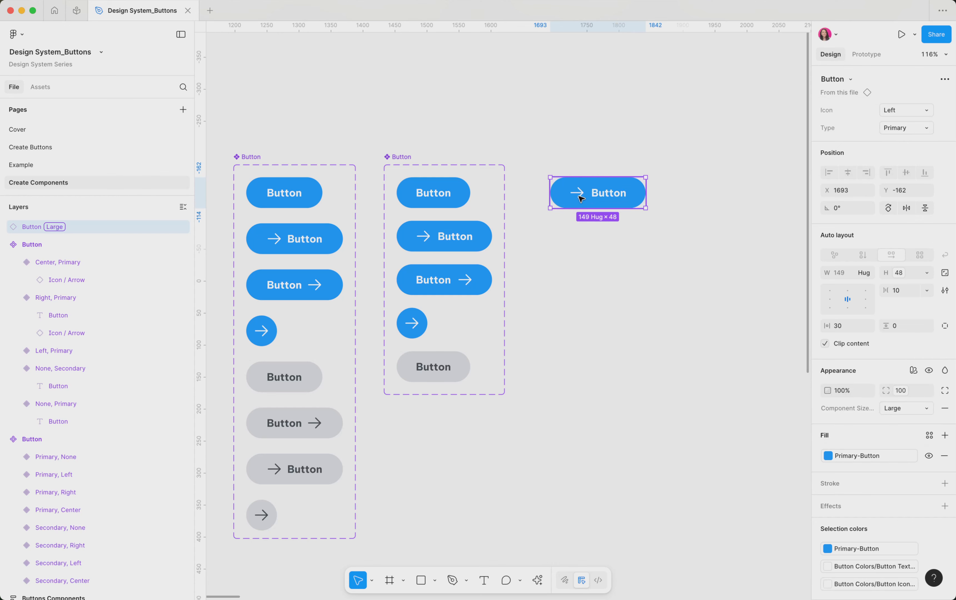
Apply the Icon-Size variable to the arrow icon's size in the Left, Primary button variant
{"action": "scroll", "coordinate": [580, 198], "scroll_direction": "right", "scroll_amount": 2}
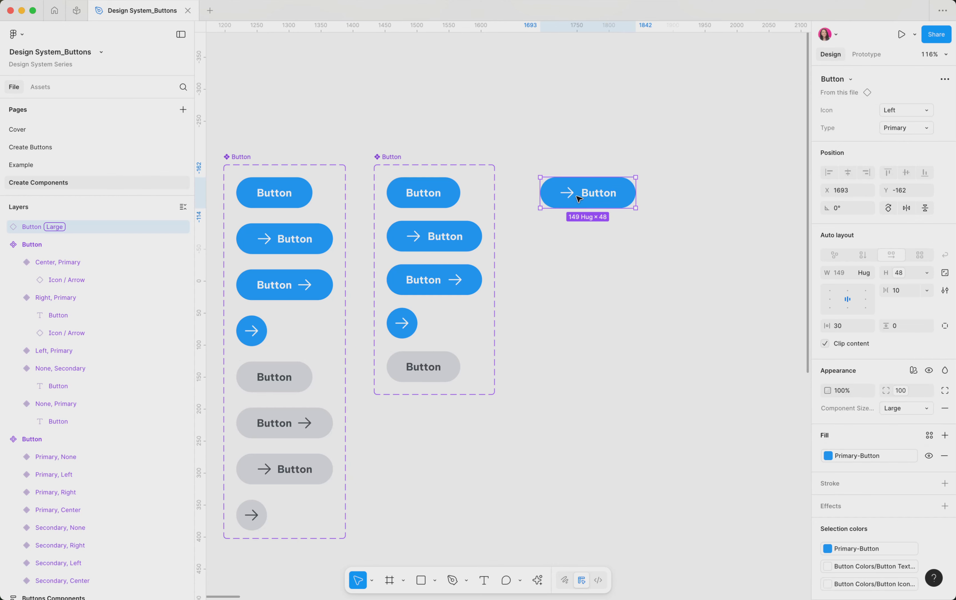
{"action": "double_click", "coordinate": [413, 241]}
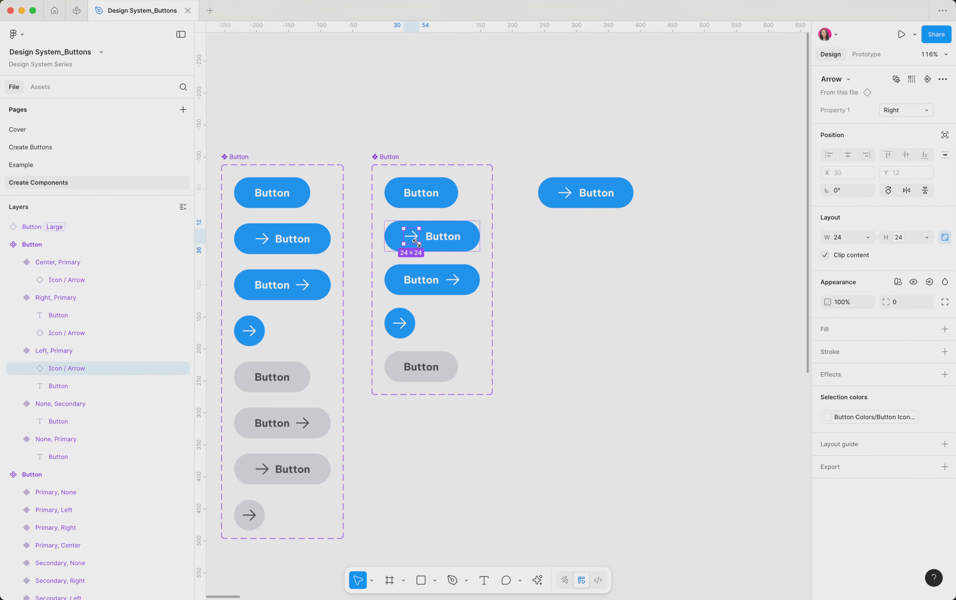
{"action": "left_click", "coordinate": [898, 238]}
{"action": "left_click", "coordinate": [898, 240]}
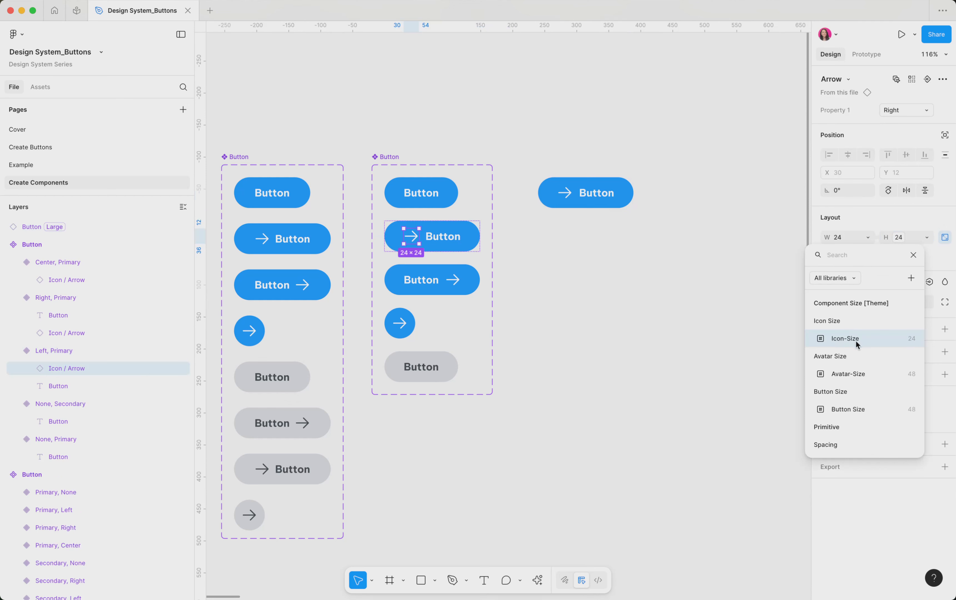
{"action": "left_click", "coordinate": [849, 340]}
Examine the Button States Primary modes for the instance and that collection in the local variables
{"action": "left_click", "coordinate": [606, 194]}
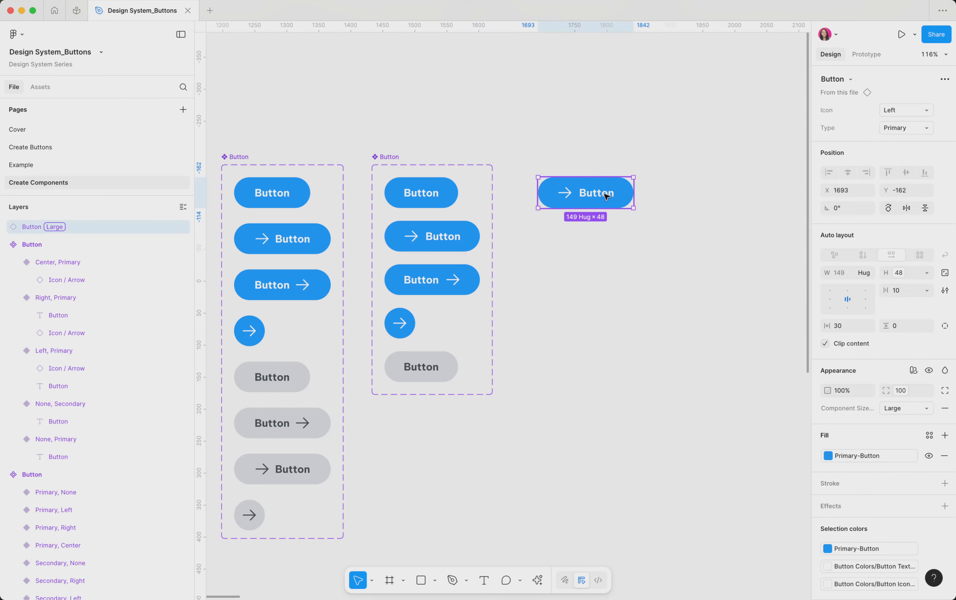
{"action": "left_click", "coordinate": [913, 371]}
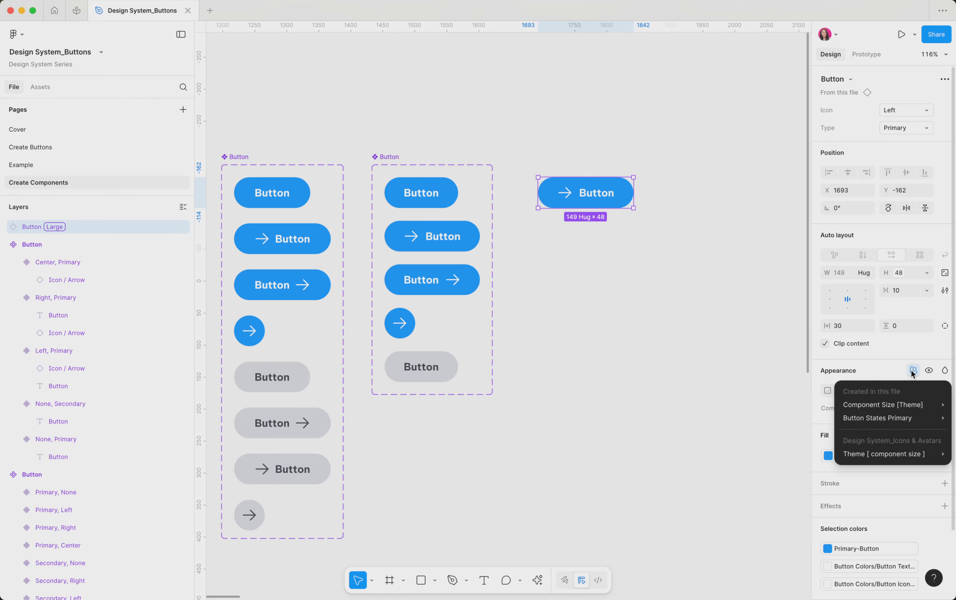
{"action": "mouse_move", "coordinate": [904, 416]}
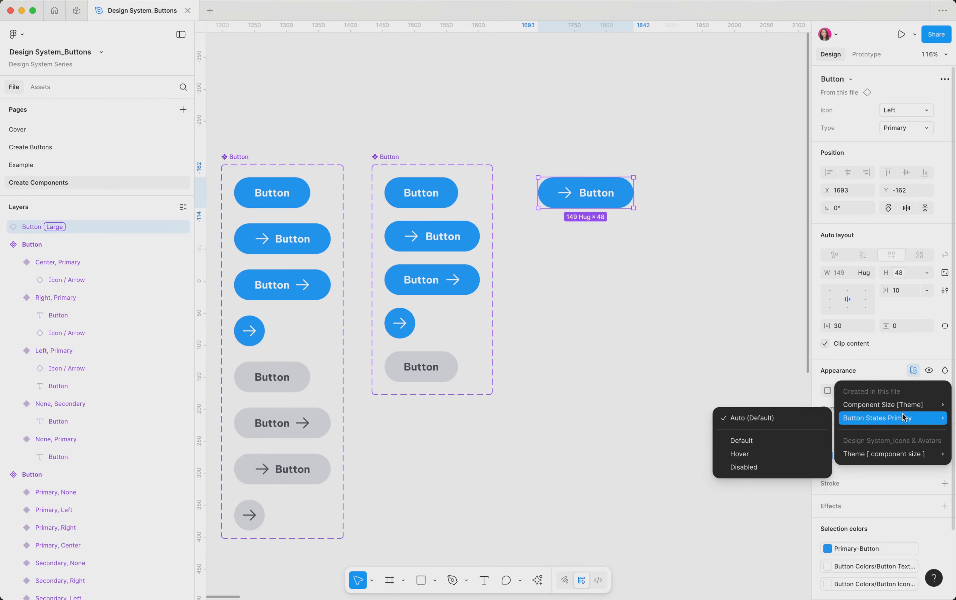
{"action": "left_click", "coordinate": [710, 283]}
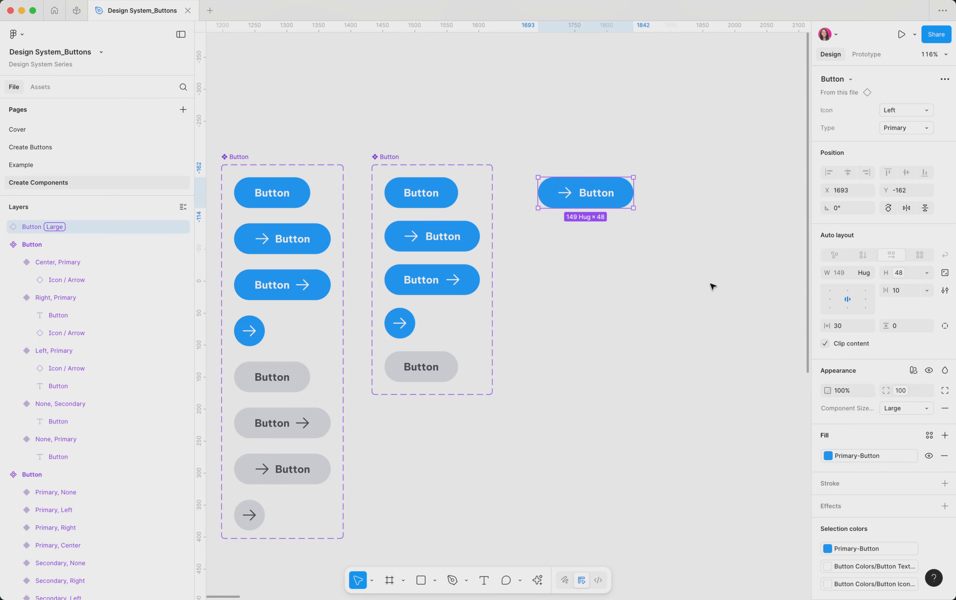
{"action": "left_click", "coordinate": [710, 283]}
{"action": "left_click", "coordinate": [834, 124]}
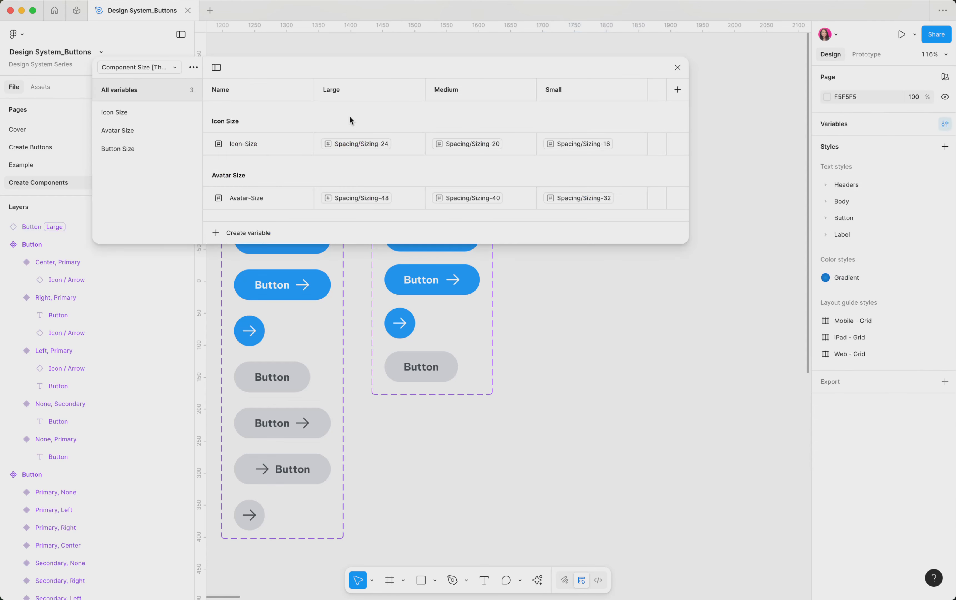
{"action": "left_click", "coordinate": [159, 65]}
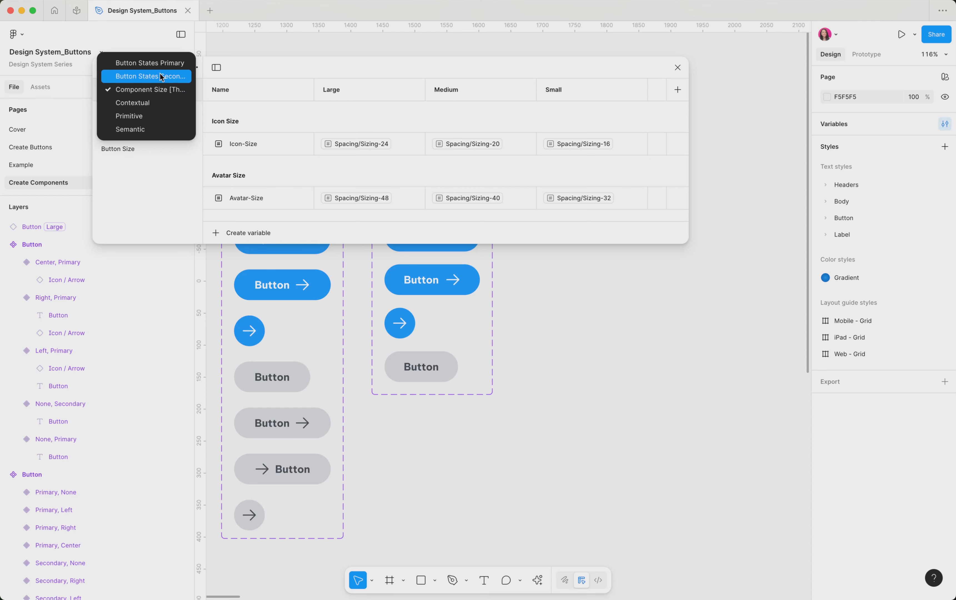
{"action": "left_click", "coordinate": [159, 64]}
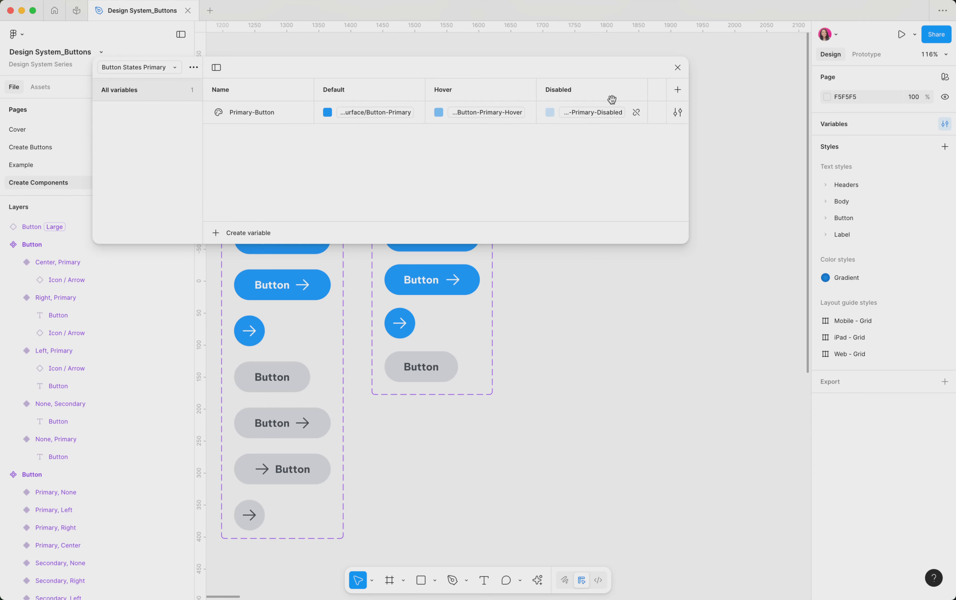
{"action": "left_click", "coordinate": [678, 67]}
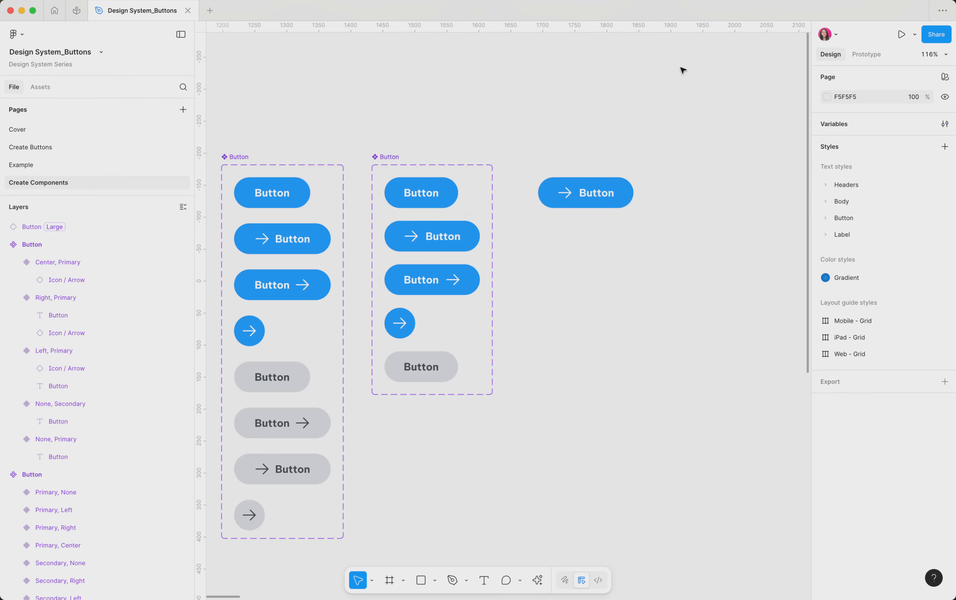
Inspect the fill variable of the None, Primary variant in the component set
{"action": "left_click", "coordinate": [447, 191]}
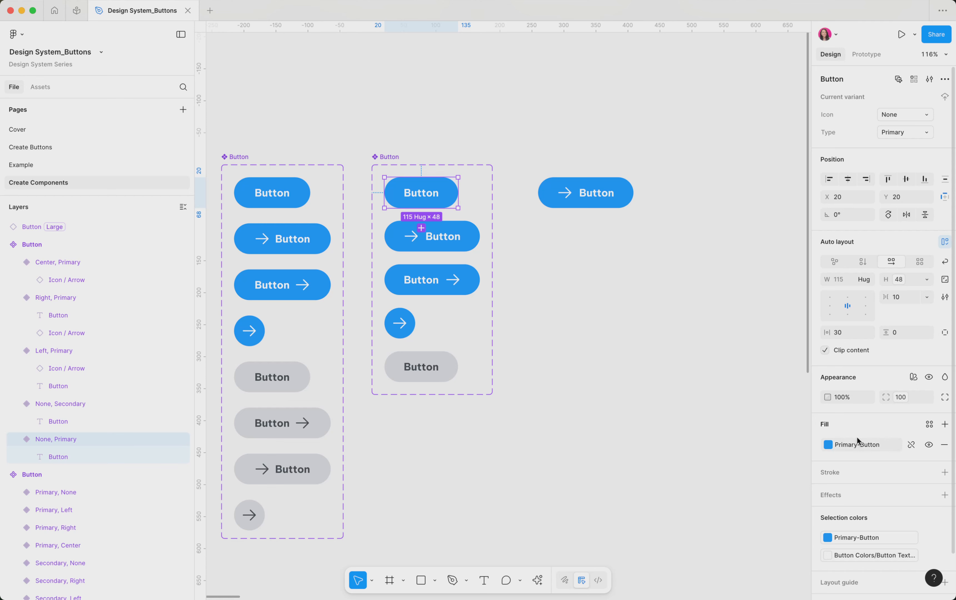
{"action": "left_click", "coordinate": [838, 445]}
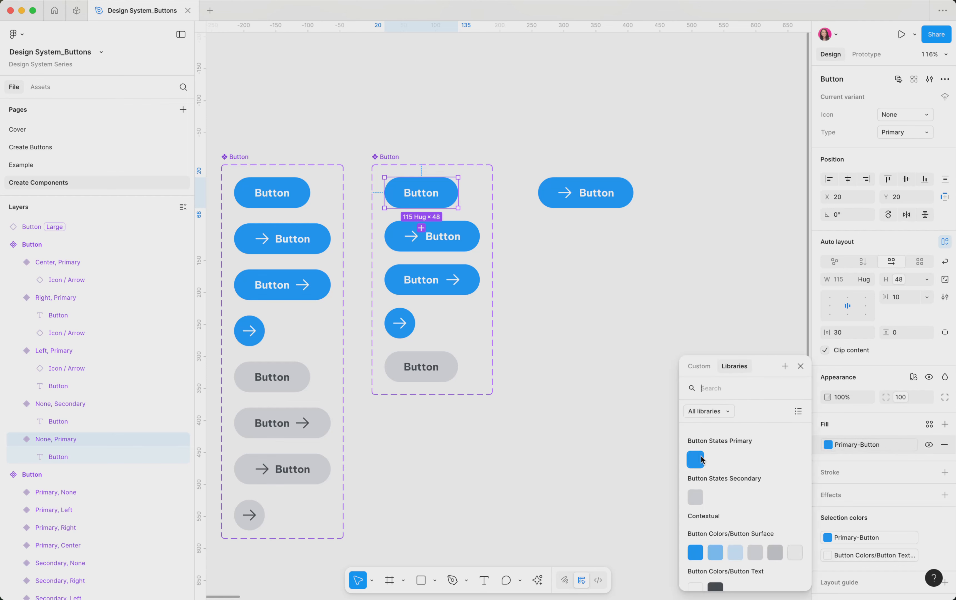
{"action": "left_click", "coordinate": [626, 203]}
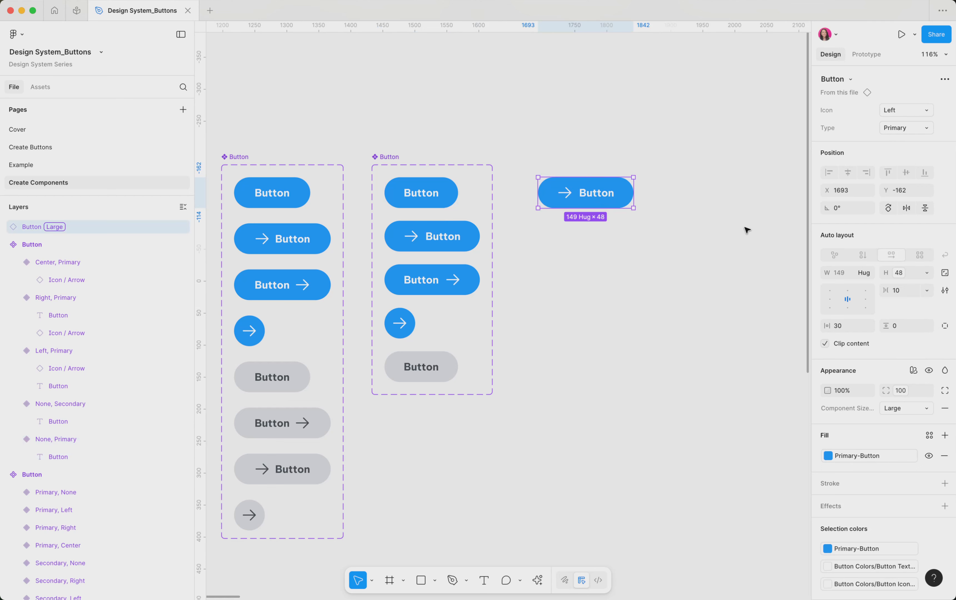
Set the instance's Button States Primary mode to Default
{"action": "left_click", "coordinate": [913, 373]}
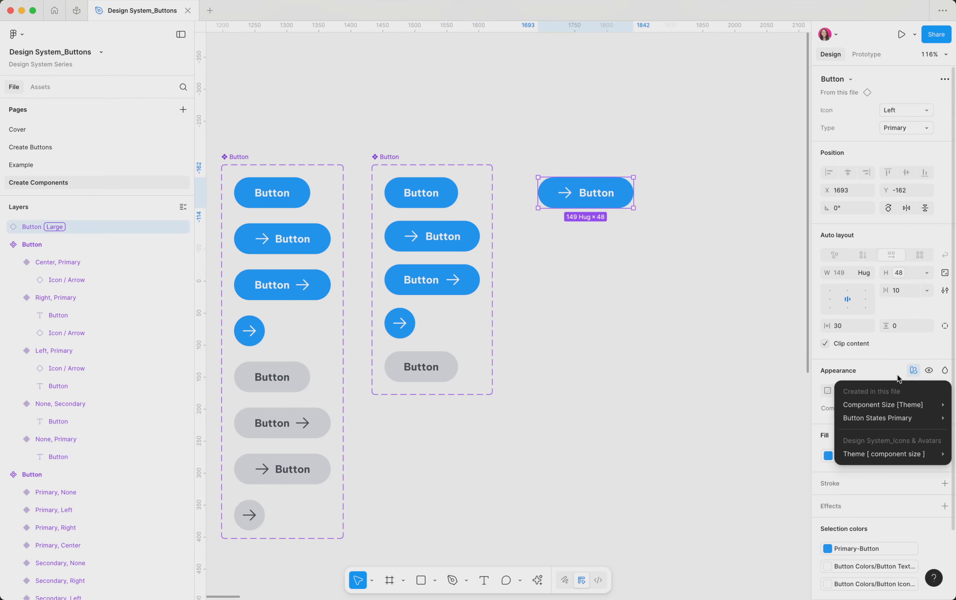
{"action": "mouse_move", "coordinate": [895, 400]}
{"action": "mouse_move", "coordinate": [895, 419]}
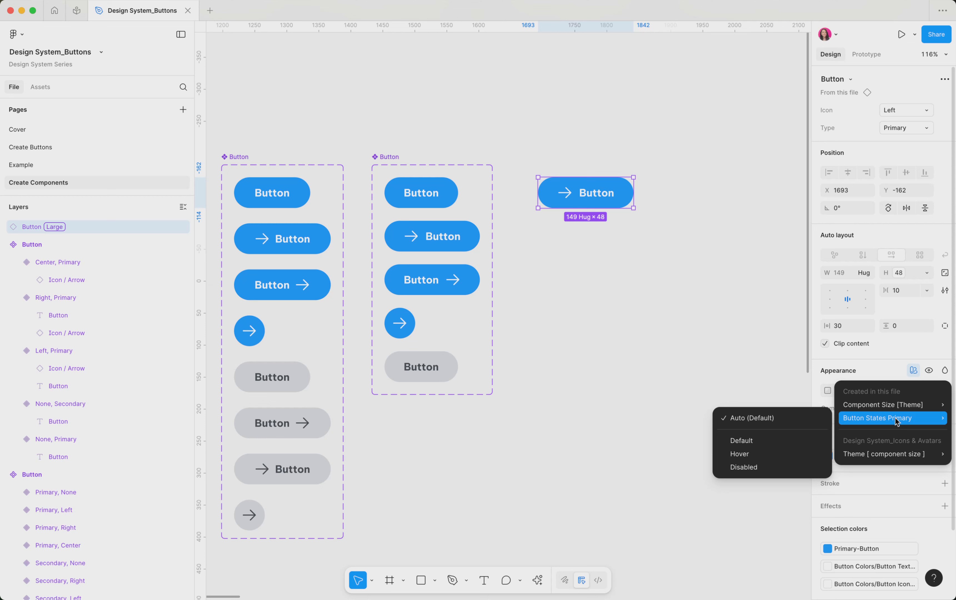
{"action": "left_click", "coordinate": [769, 442]}
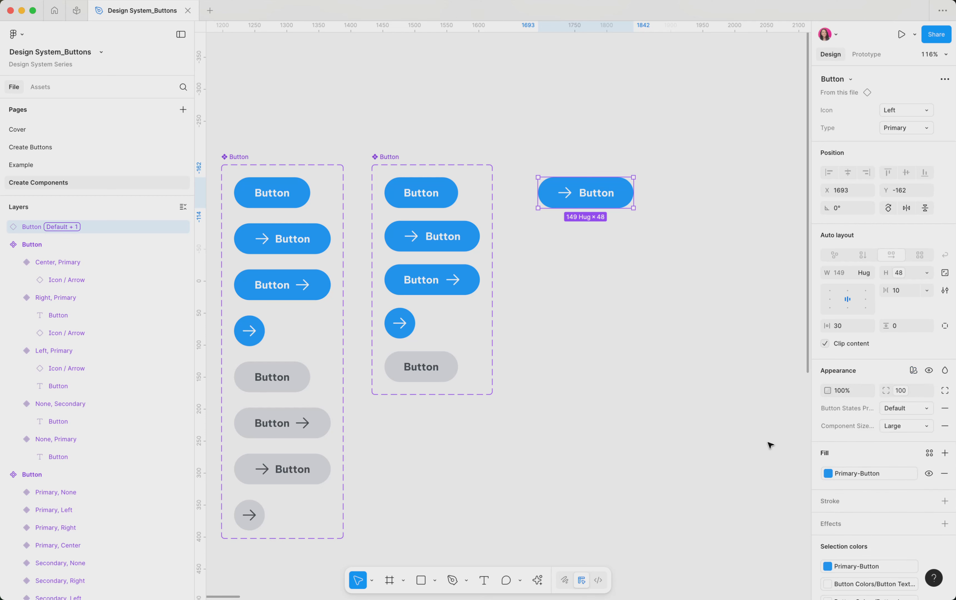
Switch the instance's Button States Primary mode to Hover, then Disabled, then back to Default
{"action": "left_click", "coordinate": [923, 409]}
{"action": "left_click", "coordinate": [916, 421]}
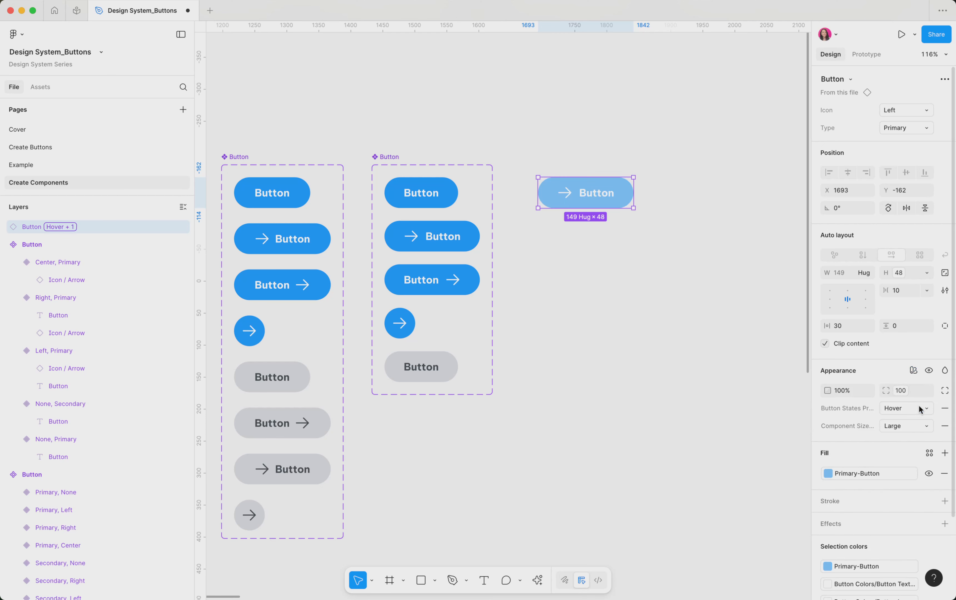
{"action": "left_click", "coordinate": [920, 410]}
{"action": "left_click", "coordinate": [918, 417]}
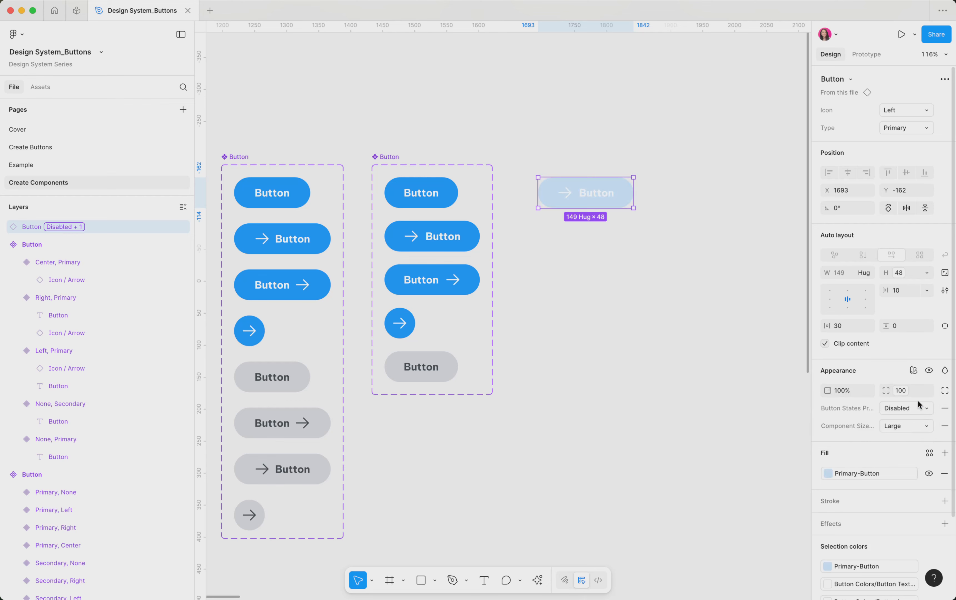
{"action": "left_click", "coordinate": [918, 405]}
{"action": "left_click", "coordinate": [910, 377]}
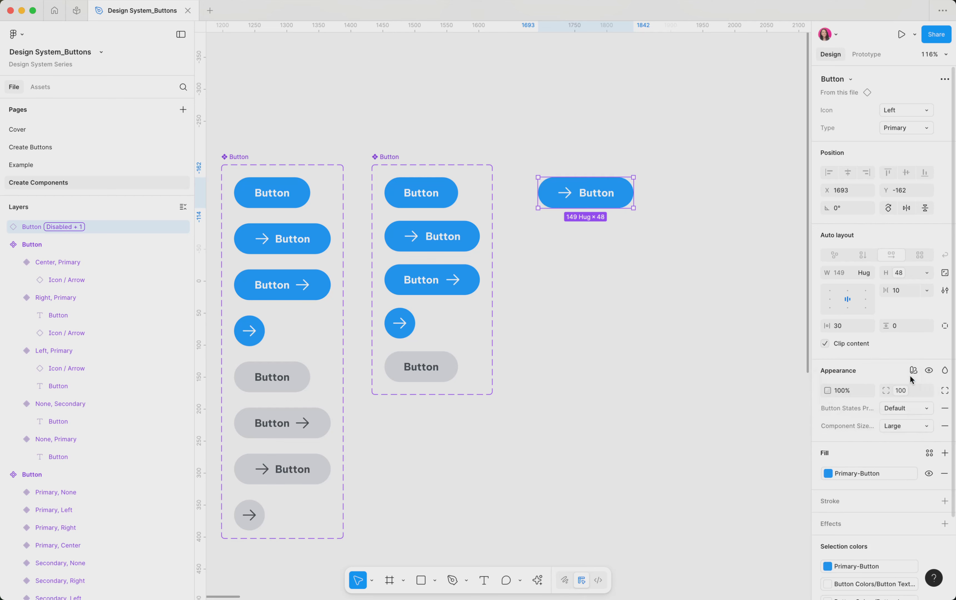
{"action": "left_click", "coordinate": [742, 334]}
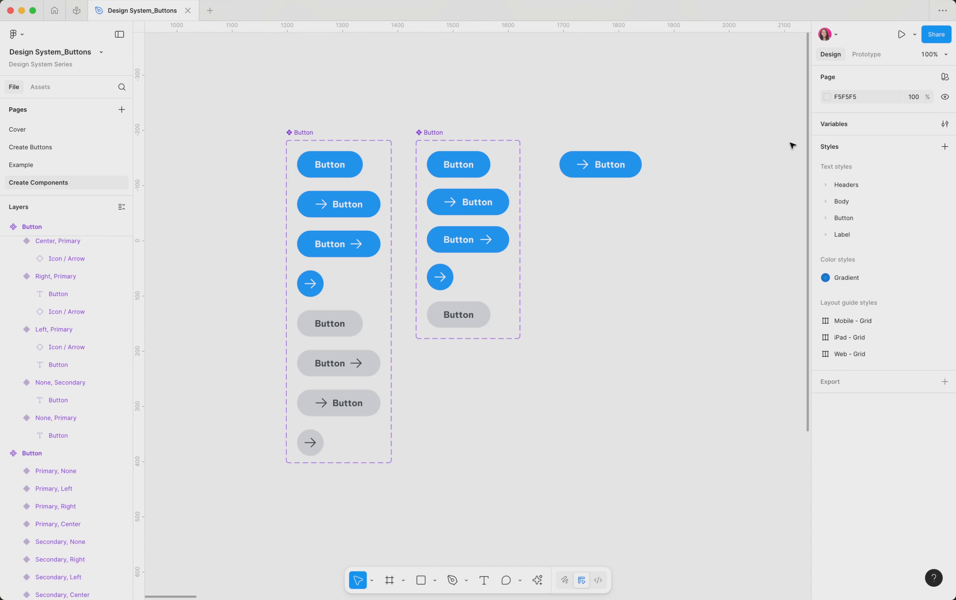
Review the None, Primary variant's Hover prototype interaction that sets the Button States Primary collection to Hover mode
{"action": "left_click", "coordinate": [870, 55]}
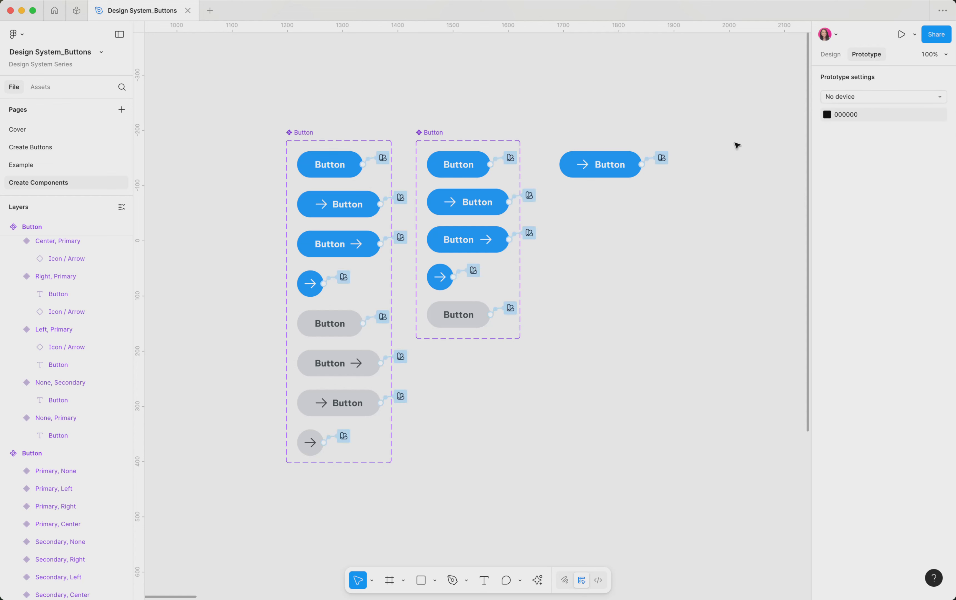
{"action": "left_click", "coordinate": [512, 159]}
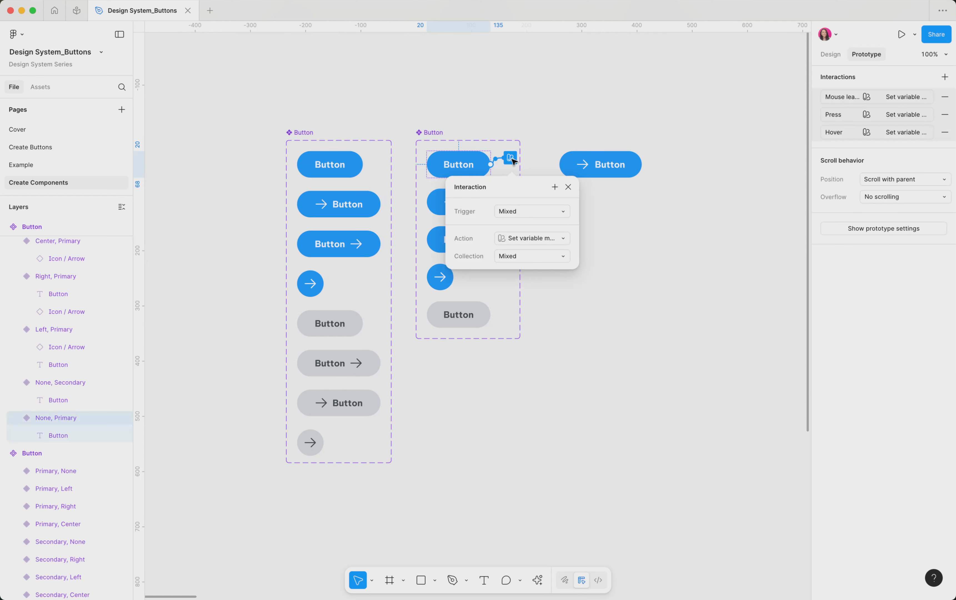
{"action": "left_click", "coordinate": [478, 165]}
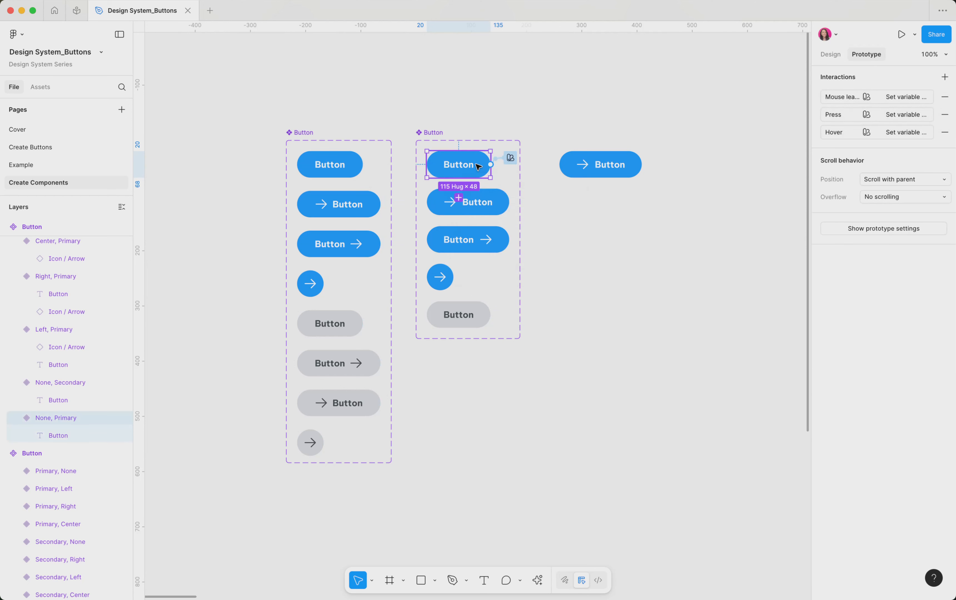
{"action": "left_click", "coordinate": [511, 159]}
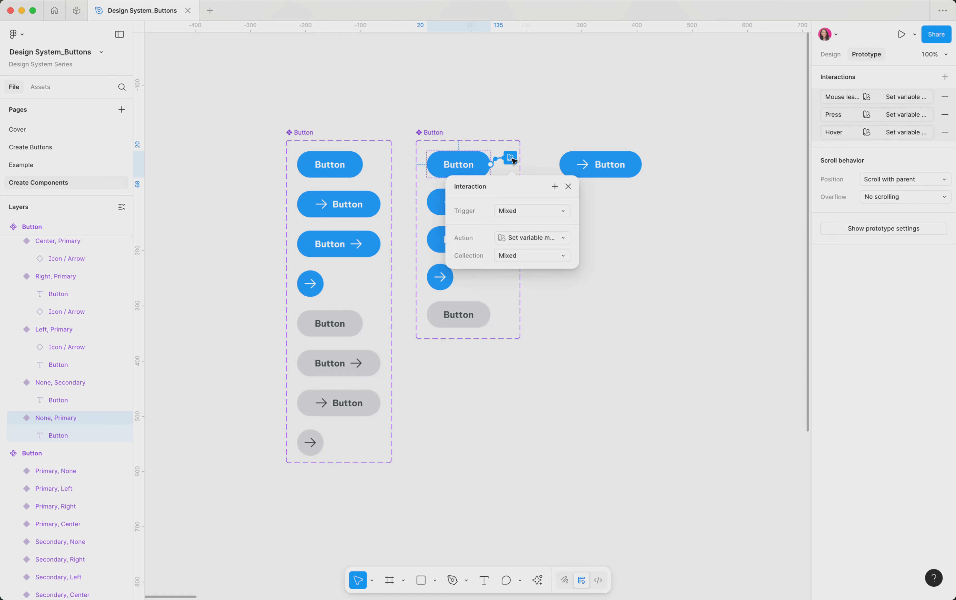
{"action": "left_click", "coordinate": [833, 137]}
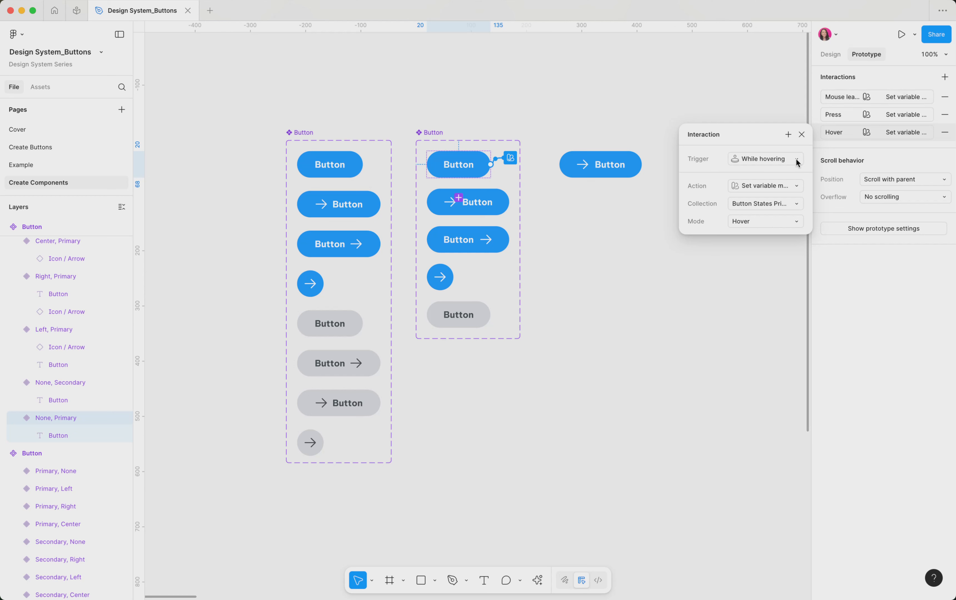
{"action": "left_click", "coordinate": [777, 186]}
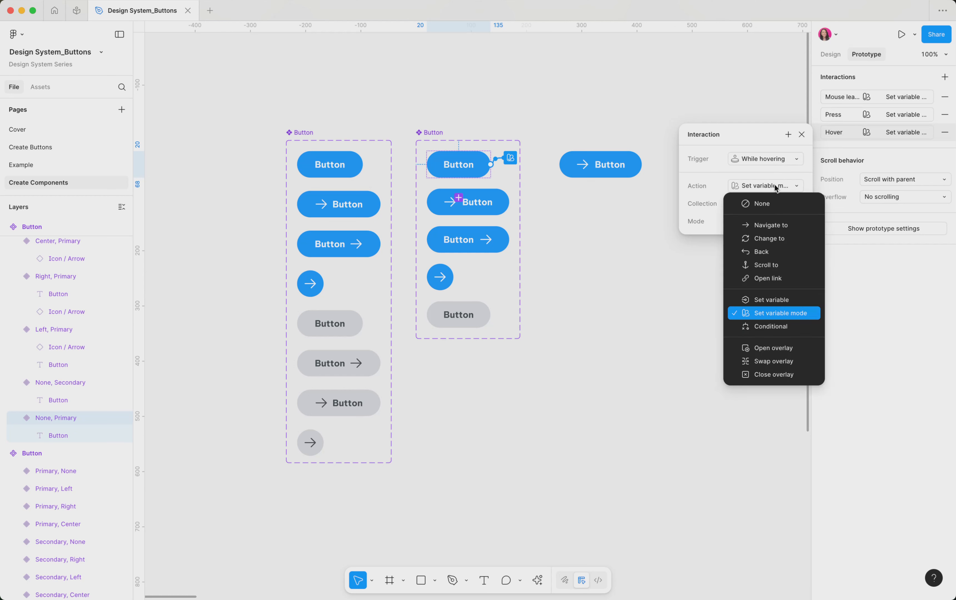
{"action": "left_click", "coordinate": [782, 313]}
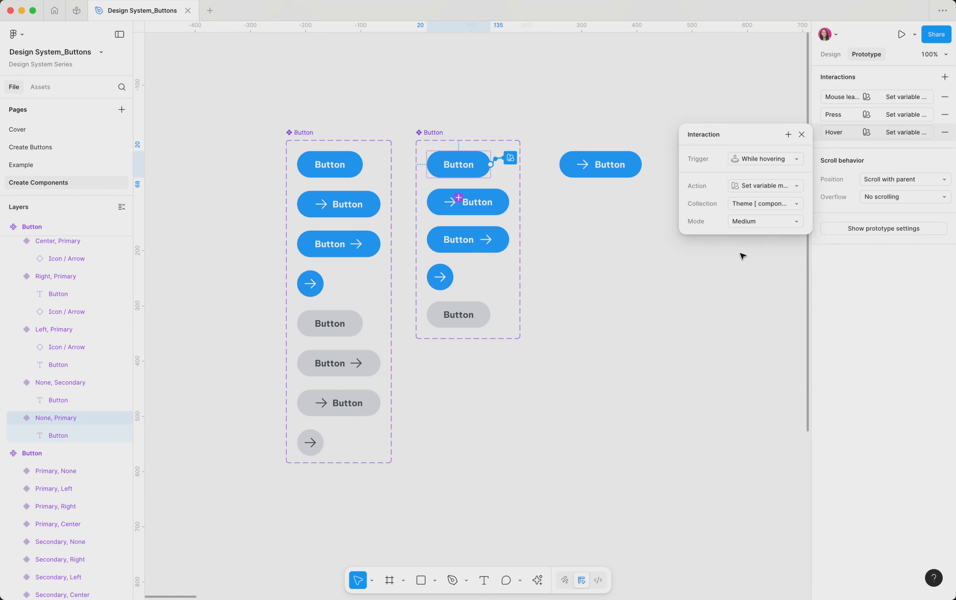
{"action": "left_click", "coordinate": [752, 205]}
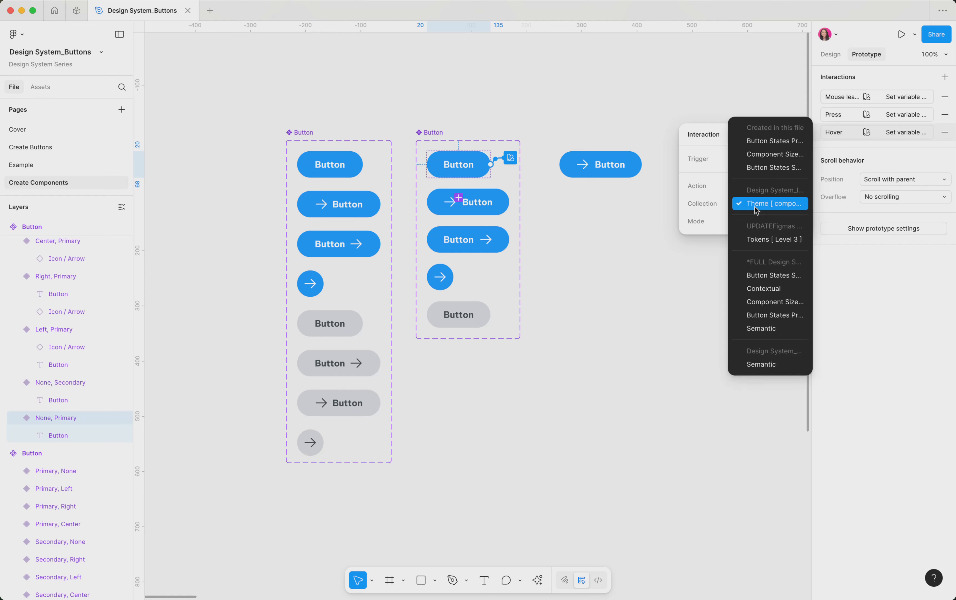
{"action": "left_click", "coordinate": [762, 314]}
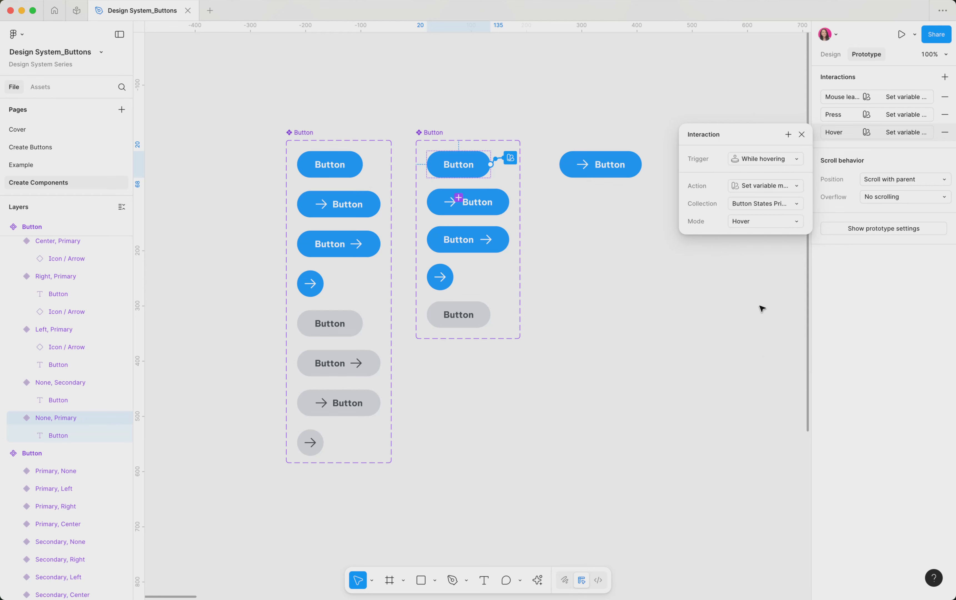
{"action": "left_click", "coordinate": [744, 223]}
{"action": "left_click", "coordinate": [746, 223]}
{"action": "left_click", "coordinate": [802, 136]}
Review the variant's Press and Mouse leave prototype interactions
{"action": "left_click", "coordinate": [844, 113]}
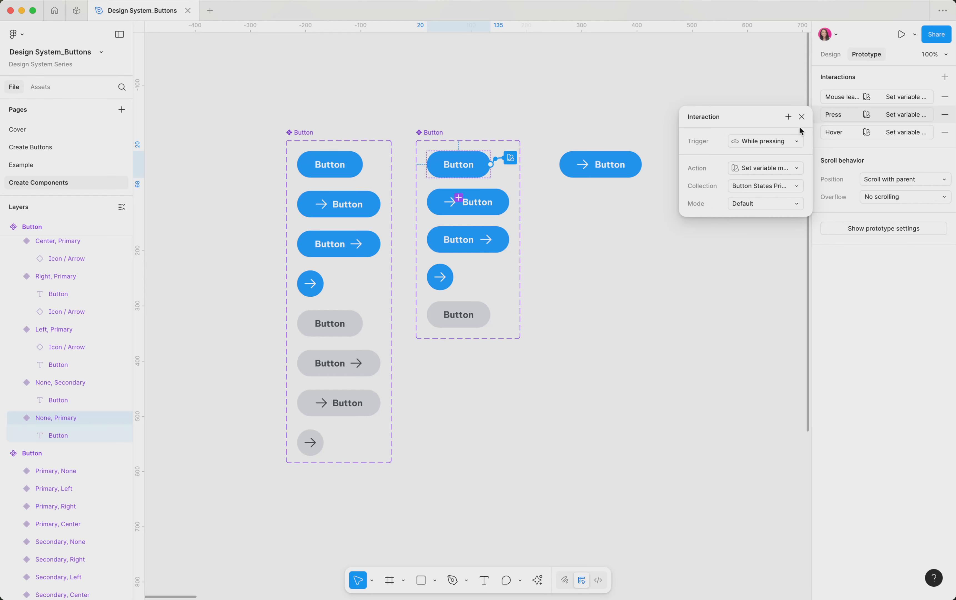
{"action": "left_click", "coordinate": [802, 117]}
{"action": "left_click", "coordinate": [842, 99]}
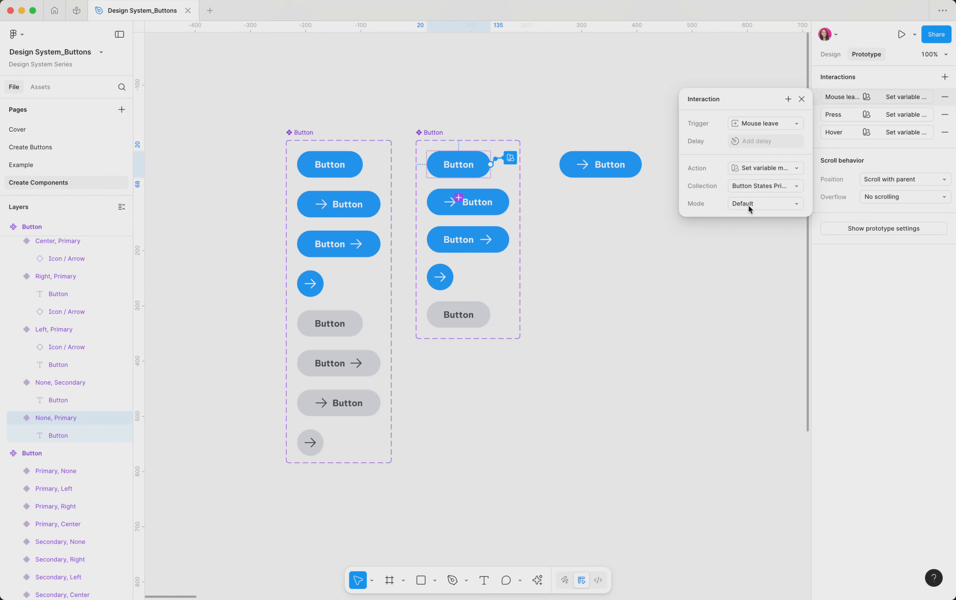
{"action": "left_click", "coordinate": [802, 99]}
Open a prototype preview of the Prototype frame containing the Add to Cart button
{"action": "scroll", "coordinate": [703, 236], "scroll_direction": "right", "scroll_amount": 5}
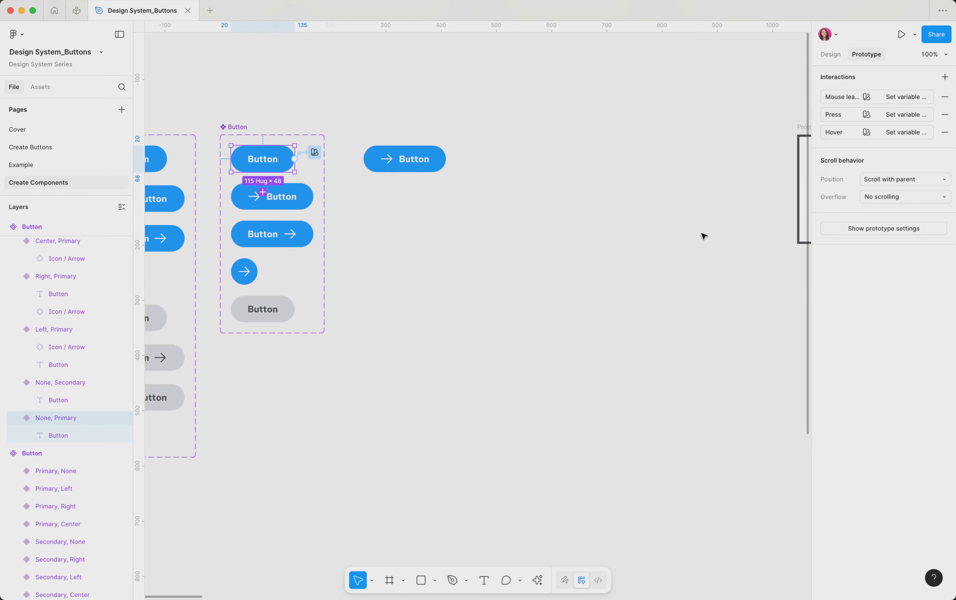
{"action": "scroll", "coordinate": [703, 236], "scroll_direction": "right", "scroll_amount": 10}
{"action": "left_click", "coordinate": [445, 156]}
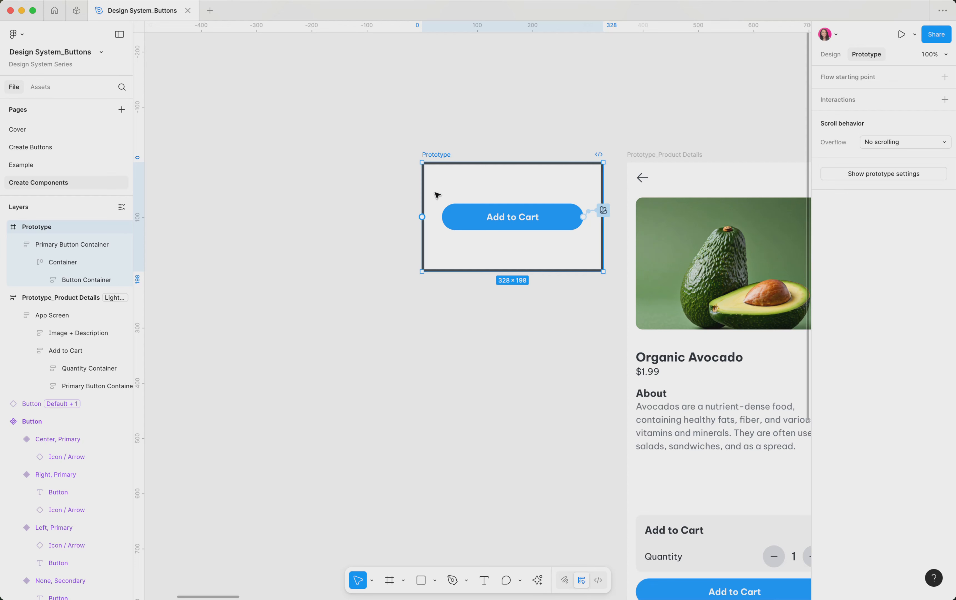
{"action": "key", "text": "shift+space"}
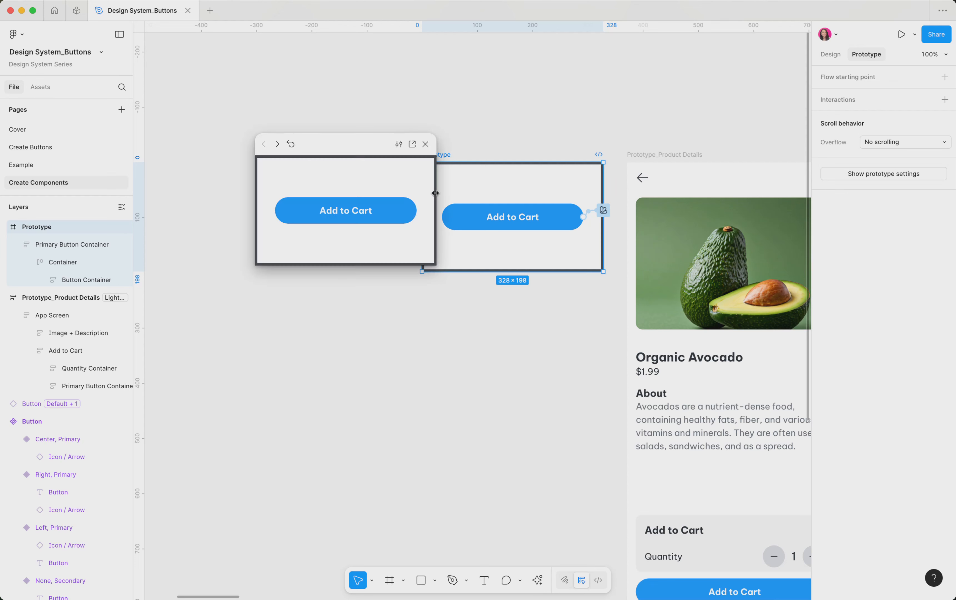
Enlarge the prototype preview window, try the Add to Cart button's hover and press states, and close the preview
{"action": "left_click_drag", "start_coordinate": [435, 263], "coordinate": [607, 422]}
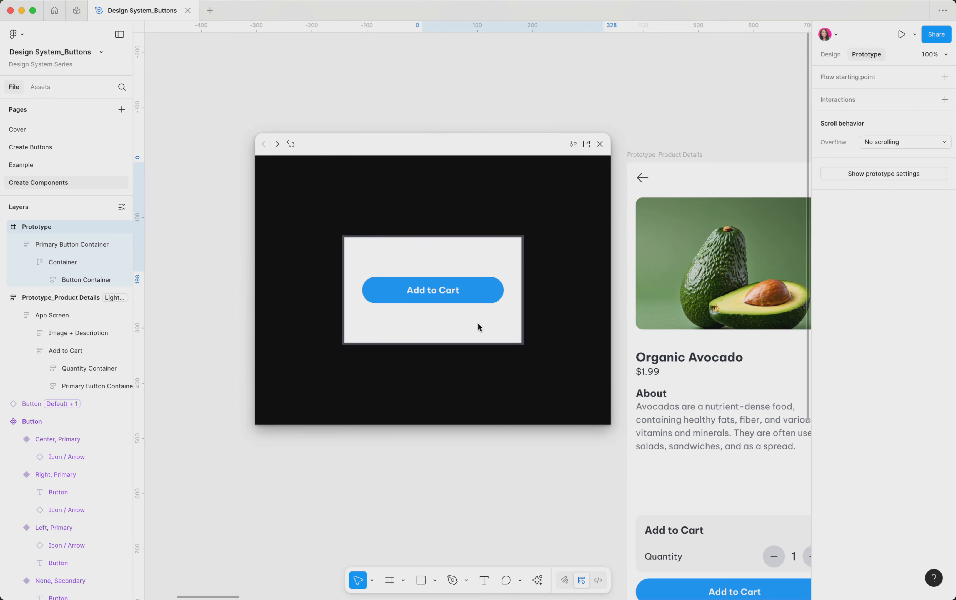
{"action": "left_click", "coordinate": [475, 296]}
{"action": "left_click", "coordinate": [600, 144]}
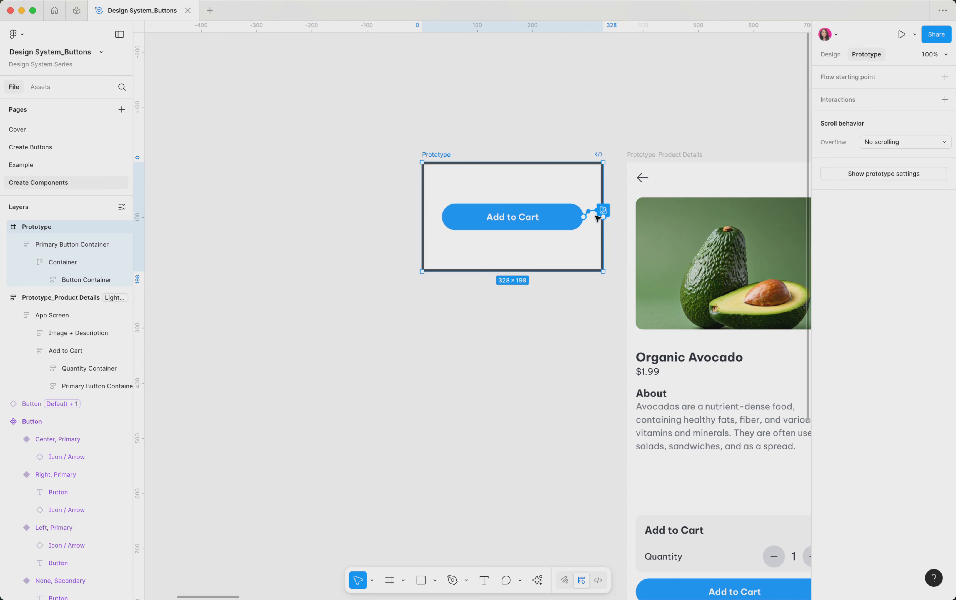
Preview the Prototype_Product Details screen, scroll to its Add to Cart button and test its interactions, then close the preview
{"action": "scroll", "coordinate": [597, 217], "scroll_direction": "down", "scroll_amount": 3}
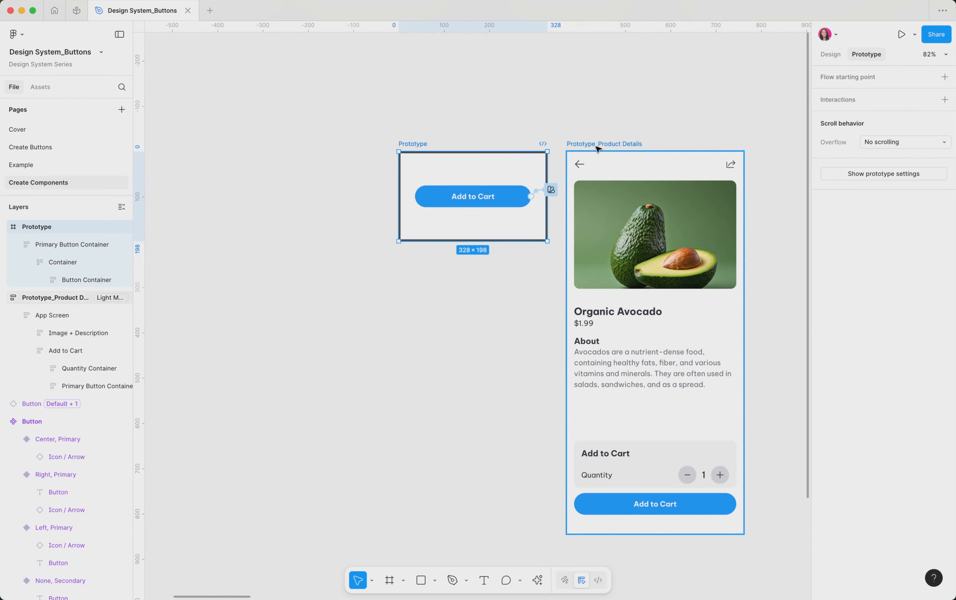
{"action": "left_click", "coordinate": [597, 146]}
{"action": "key", "text": "shift+space"}
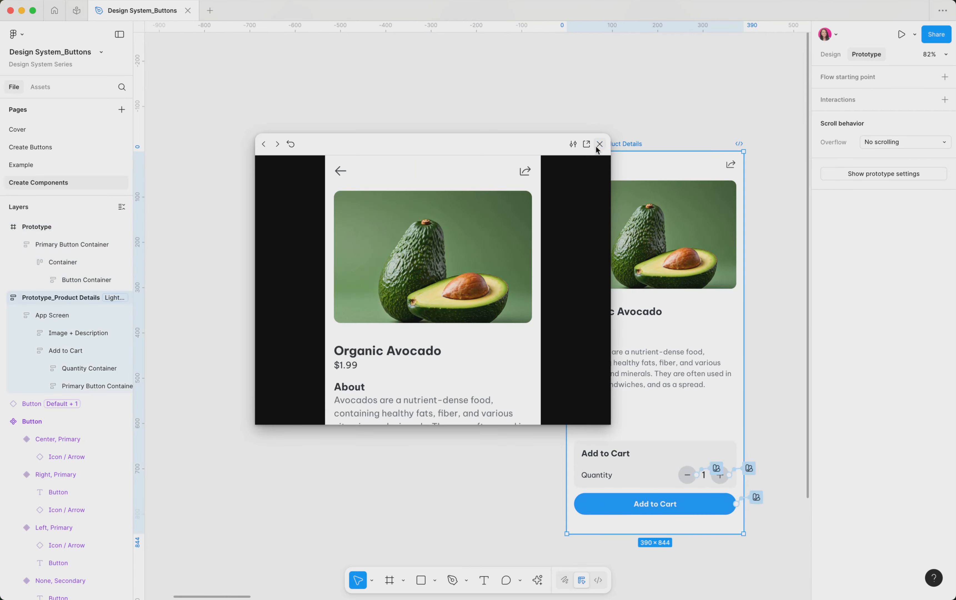
{"action": "scroll", "coordinate": [560, 361], "scroll_direction": "down", "scroll_amount": 5}
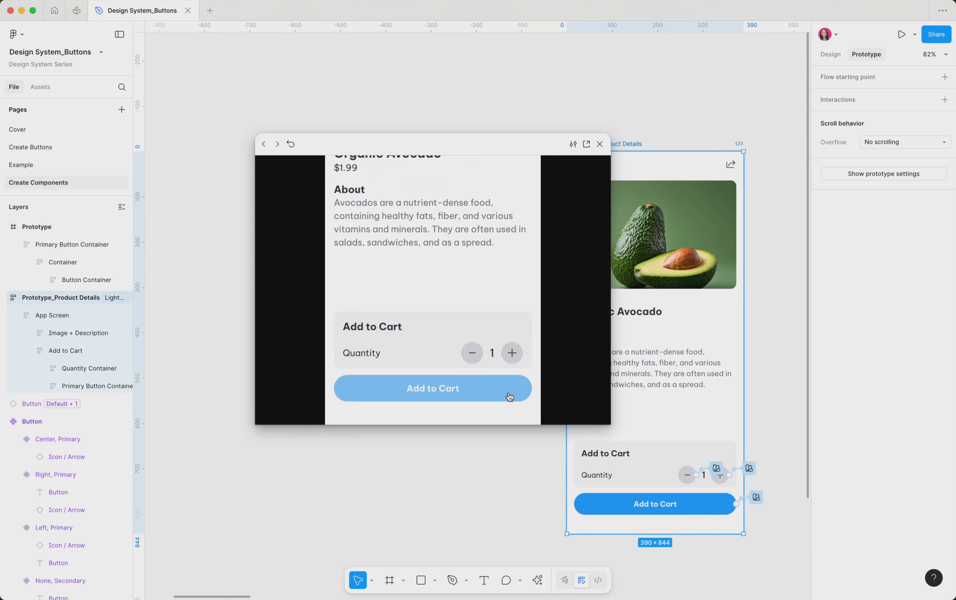
{"action": "left_click", "coordinate": [510, 396]}
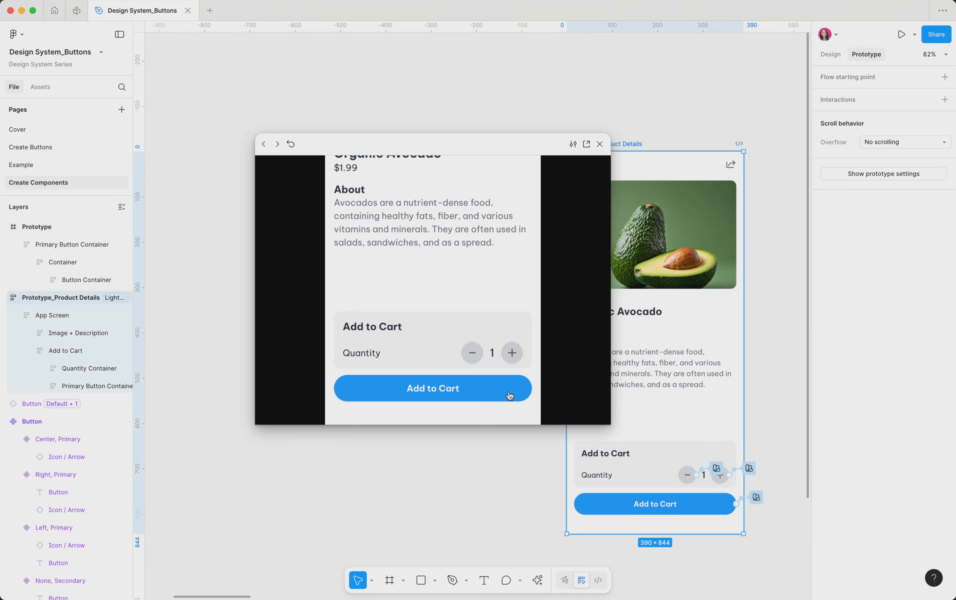
{"action": "left_click", "coordinate": [600, 144]}
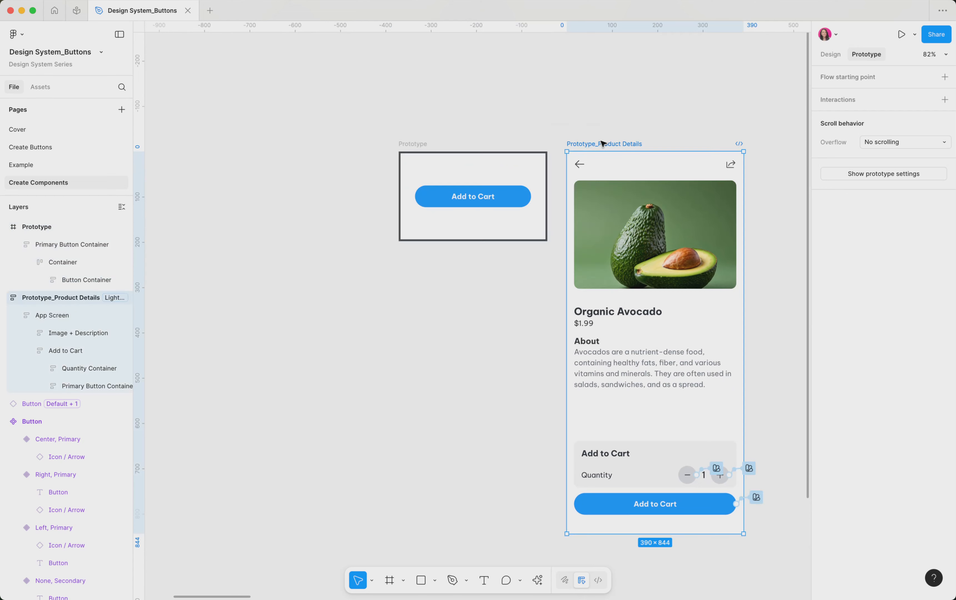
{"action": "left_click", "coordinate": [460, 281]}
{"action": "scroll", "coordinate": [460, 282], "scroll_direction": "down", "scroll_amount": 3}
{"action": "scroll", "coordinate": [460, 282], "scroll_direction": "left", "scroll_amount": 7}
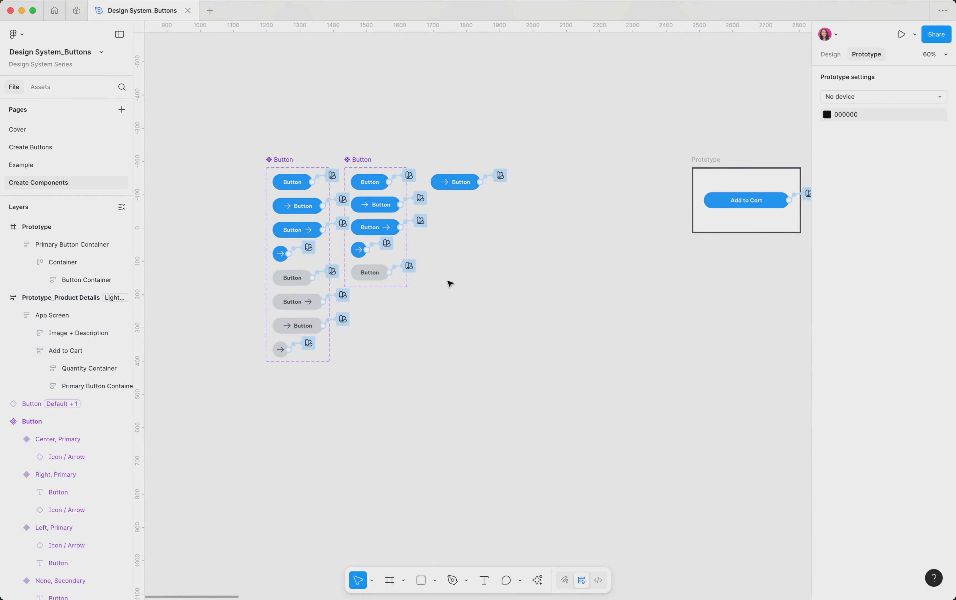
{"action": "scroll", "coordinate": [450, 283], "scroll_direction": "up", "scroll_amount": 5}
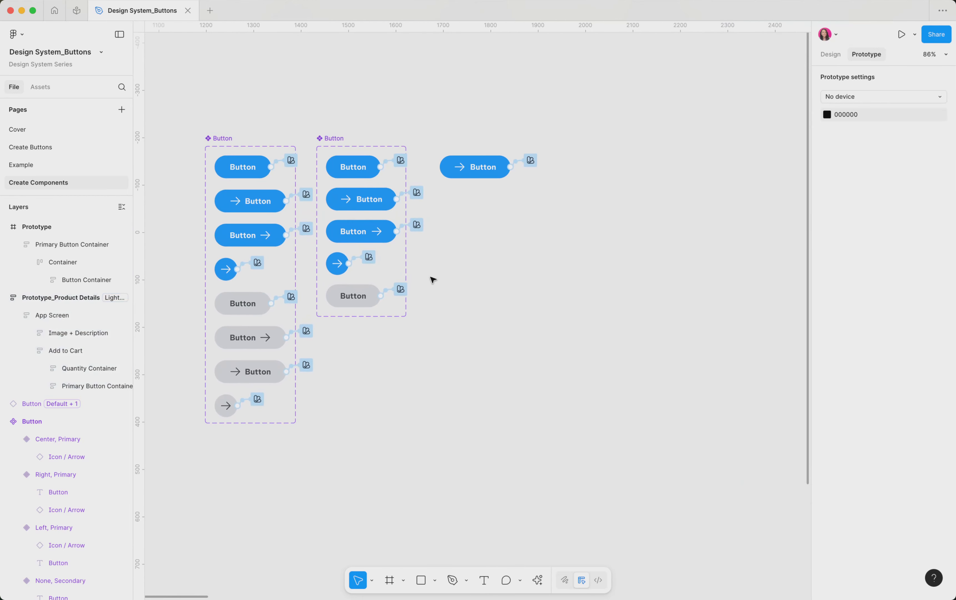